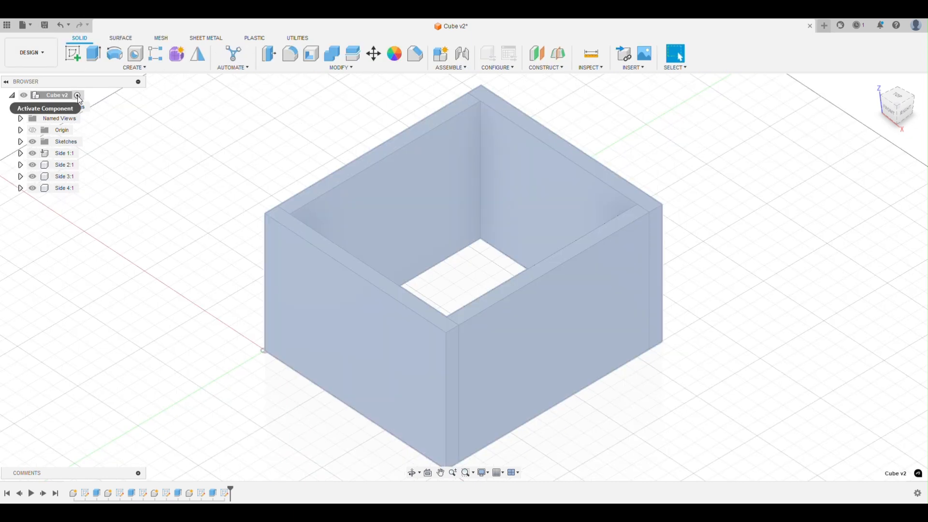
# - Check which panels the side components are and activate the Side 1 component for editing
pyautogui.click(61, 165)
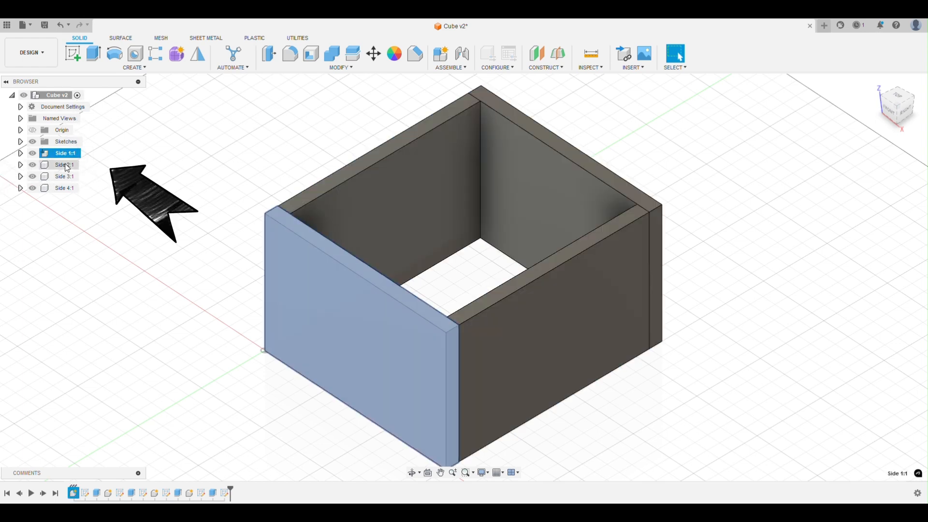
pyautogui.click(65, 177)
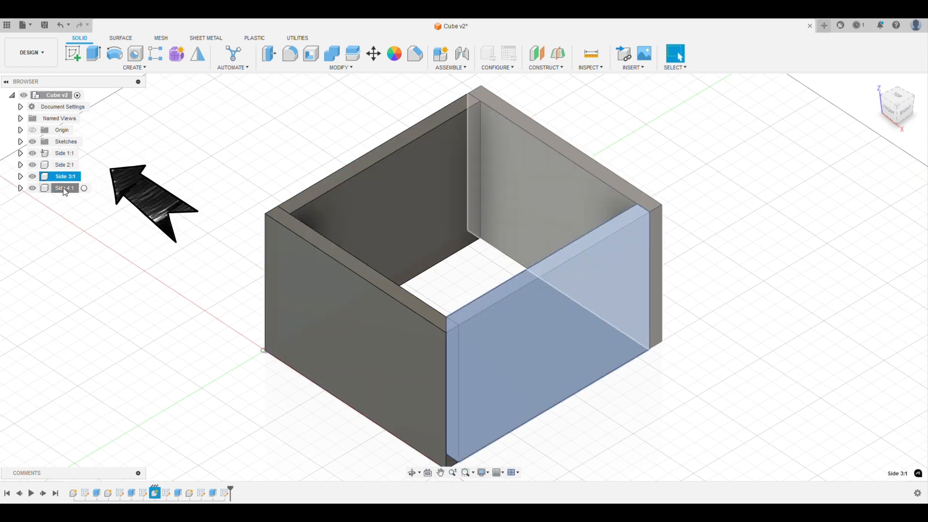
pyautogui.click(61, 188)
pyautogui.click(65, 156)
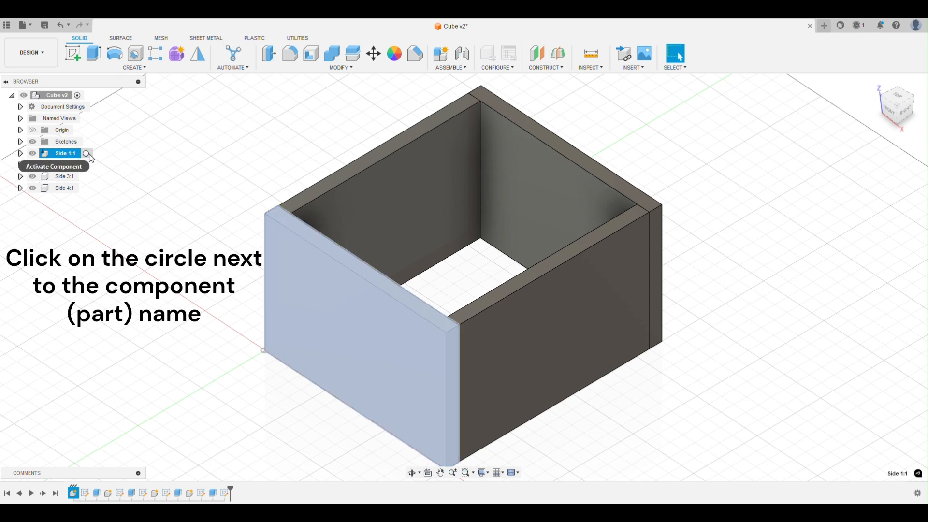
pyautogui.click(86, 154)
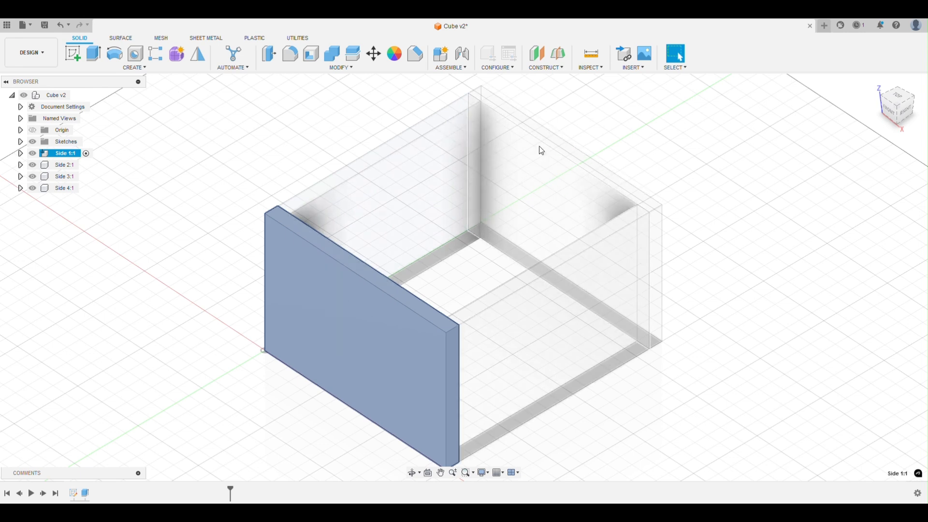
# - Start a sketch on the outer face of Side 1 and draw a centre-point circle about 63 mm in diameter near its middle
pyautogui.click(75, 55)
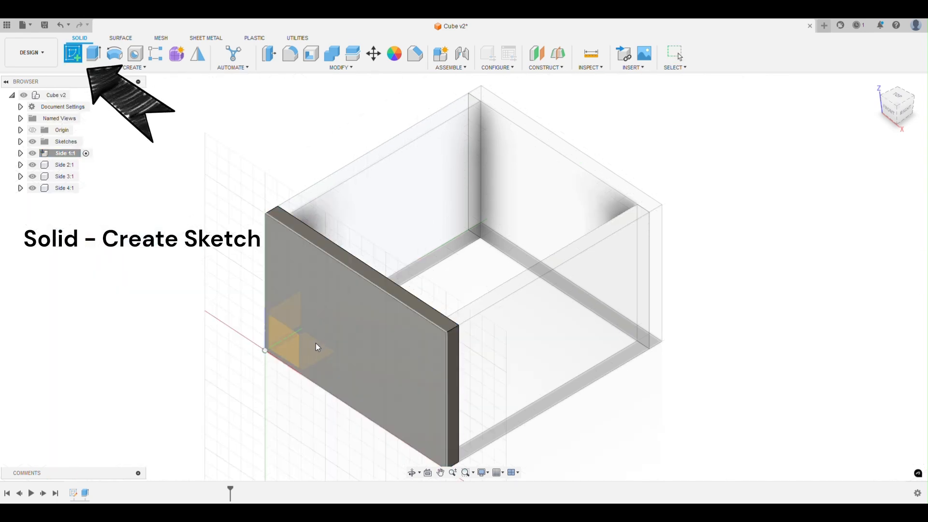
pyautogui.click(385, 323)
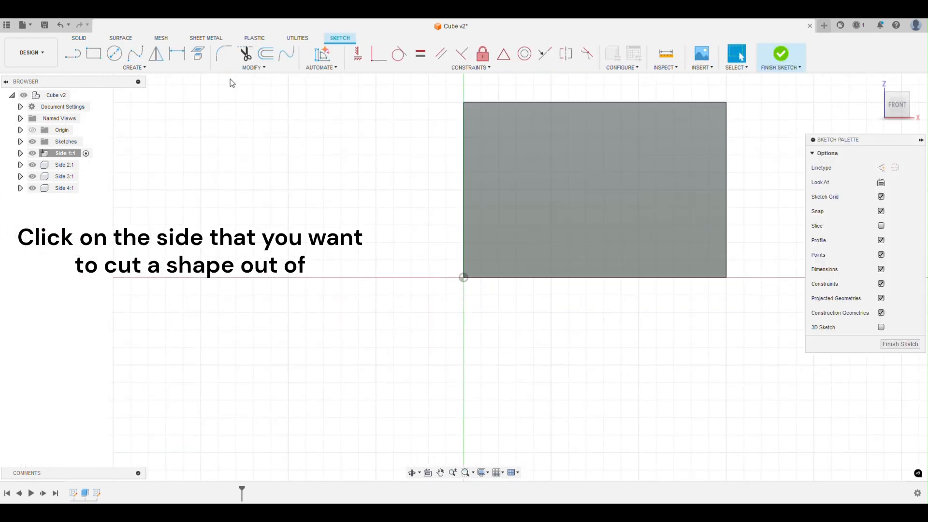
pyautogui.click(115, 56)
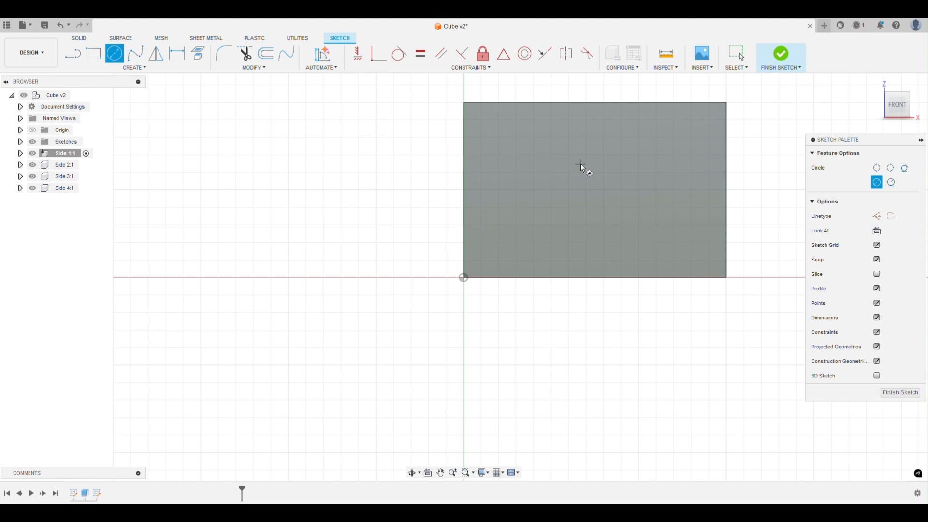
pyautogui.click(586, 190)
pyautogui.click(535, 176)
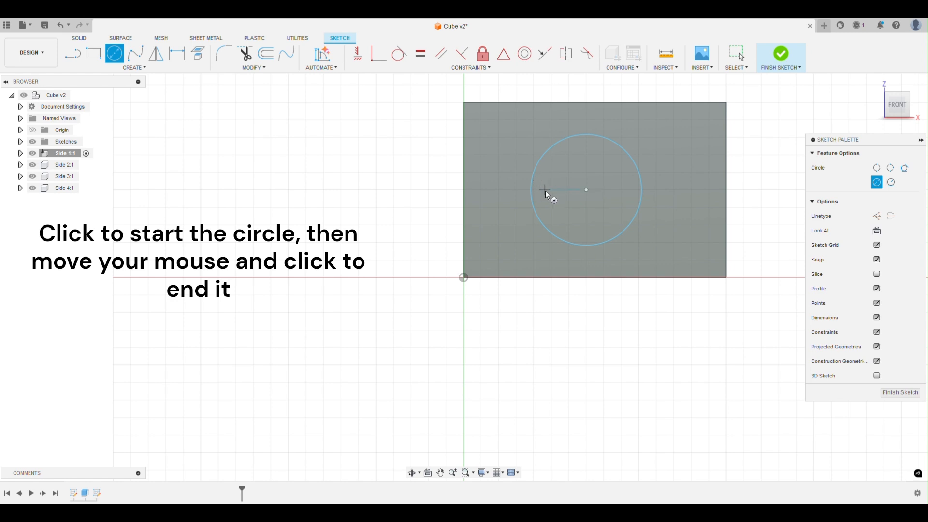
# - Dimension the circle on Side 1 with a diameter of 60 mm
pyautogui.click(178, 60)
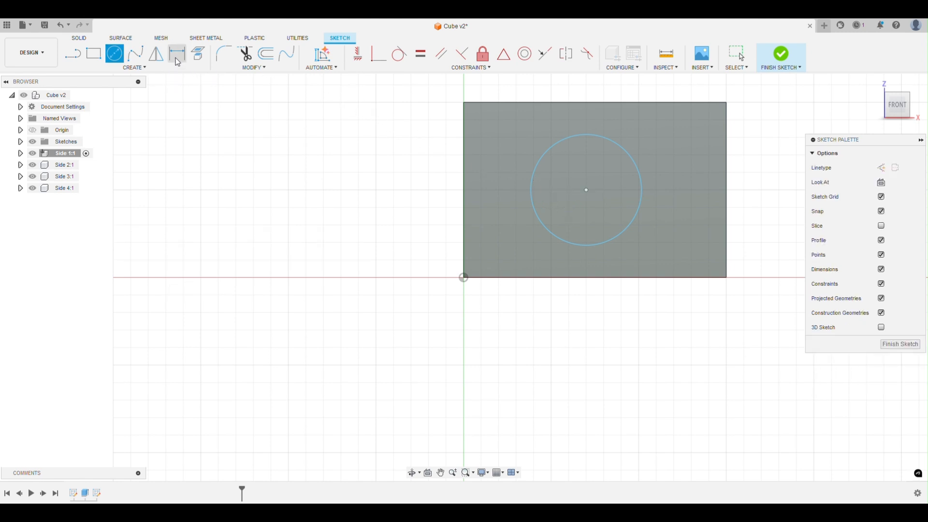
pyautogui.click(533, 189)
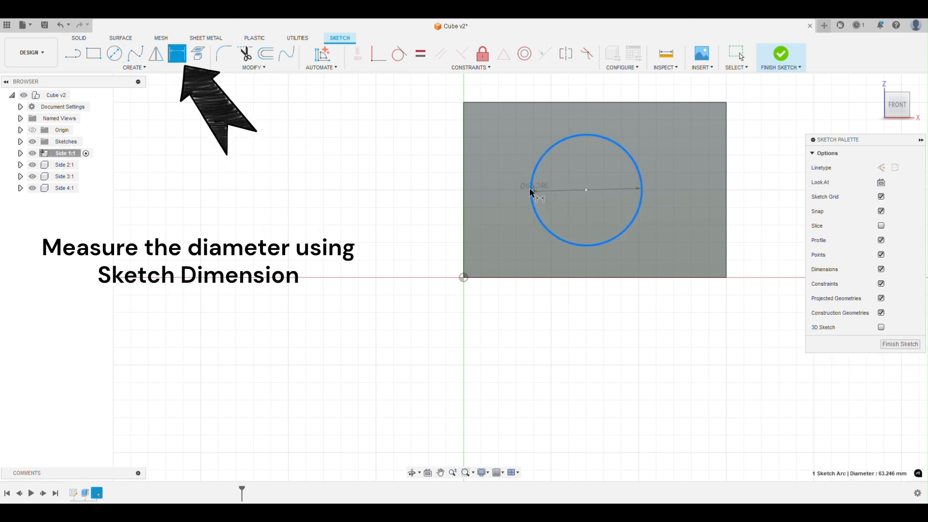
pyautogui.click(539, 208)
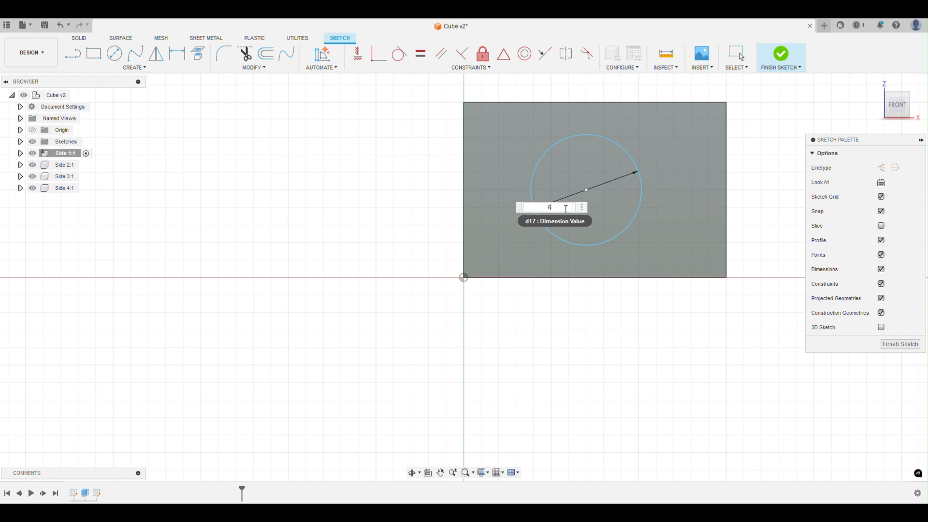
pyautogui.write('0')
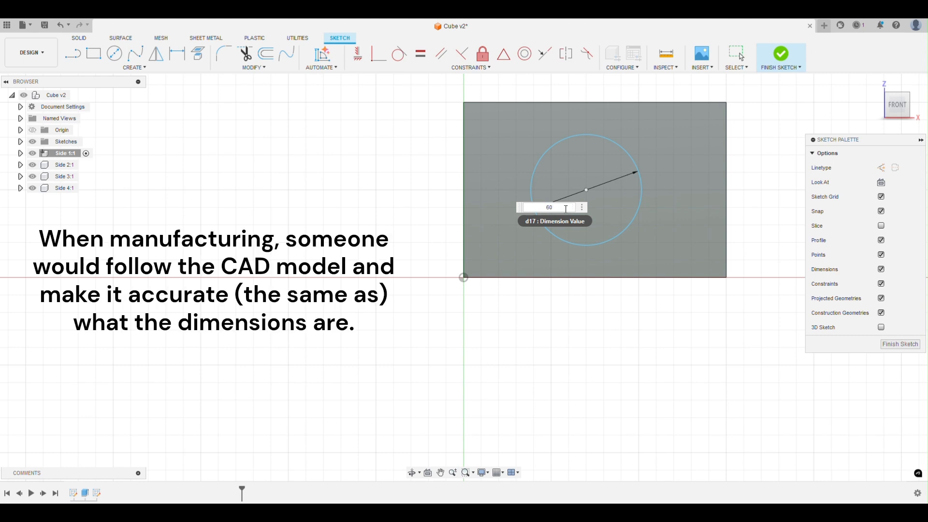
pyautogui.press('Return')
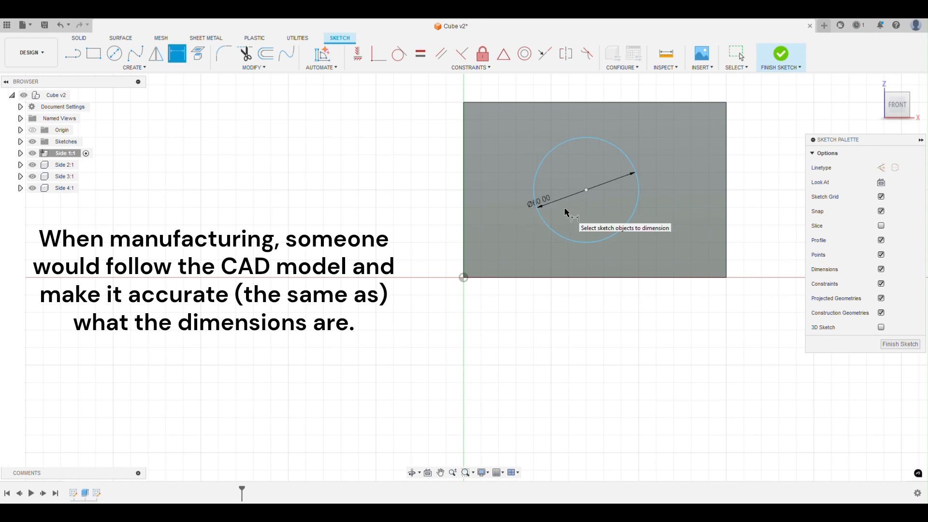
# - Extrude the circle profile by -10 mm as a cut through the Side 1 panel
pyautogui.moveTo(902, 109); pyautogui.dragTo(883, 125)
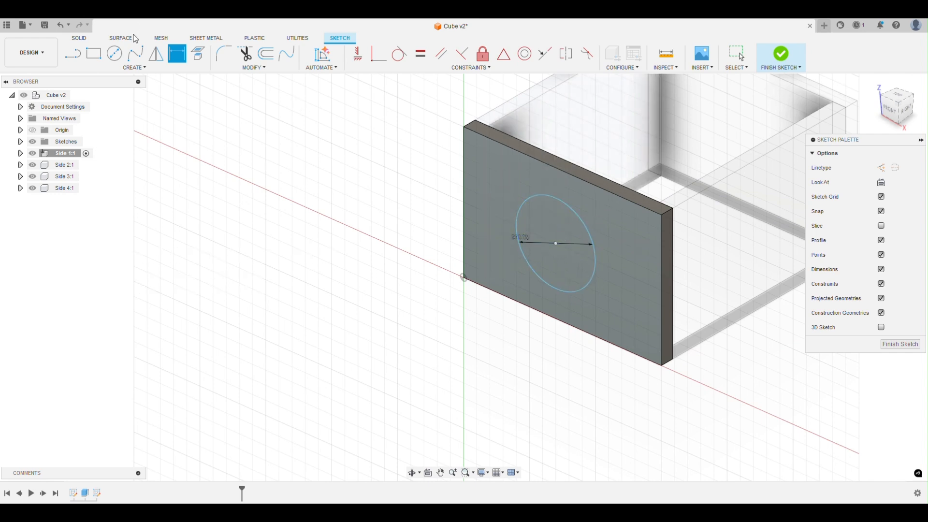
pyautogui.click(78, 43)
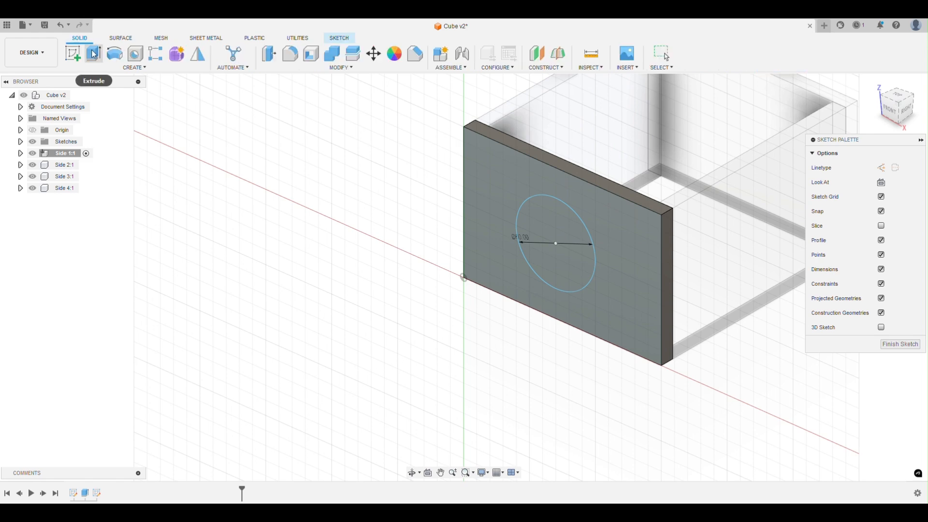
pyautogui.click(94, 54)
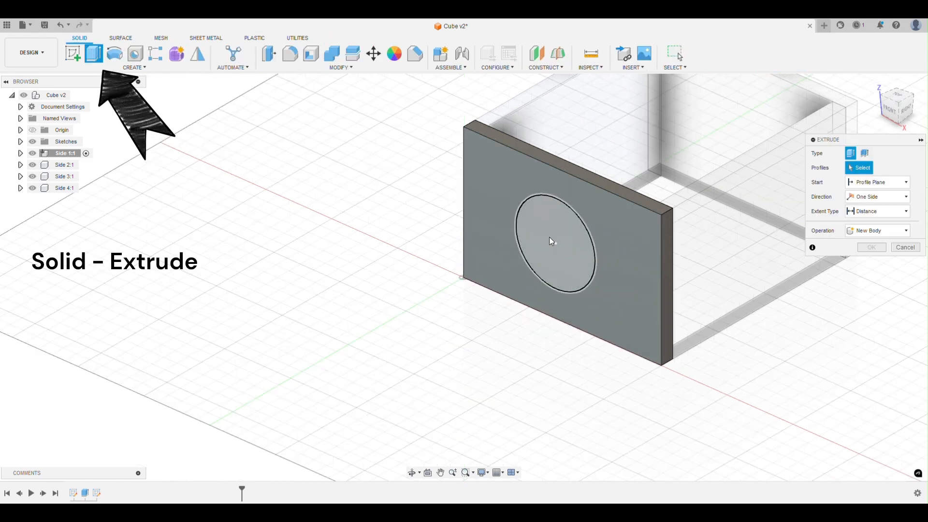
pyautogui.click(573, 255)
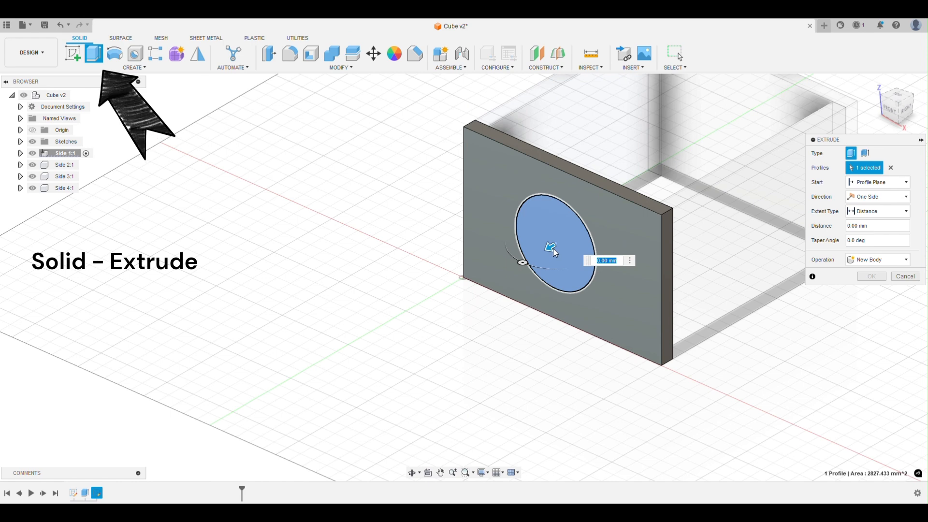
pyautogui.moveTo(550, 247); pyautogui.dragTo(428, 296)
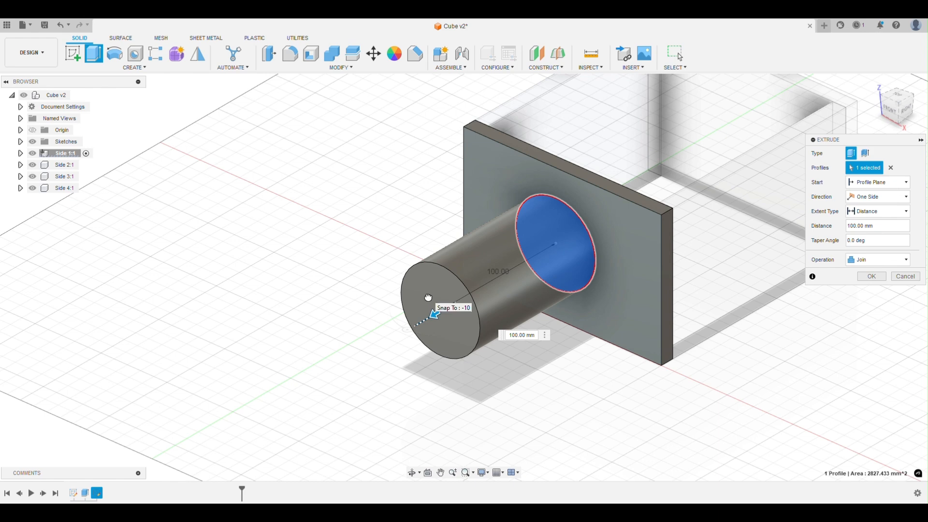
pyautogui.moveTo(431, 300); pyautogui.dragTo(576, 268)
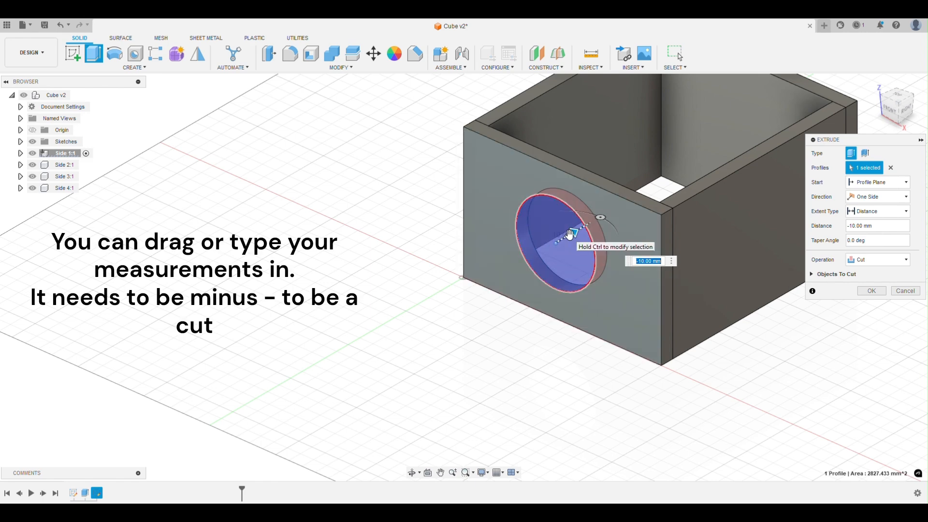
pyautogui.press('Return')
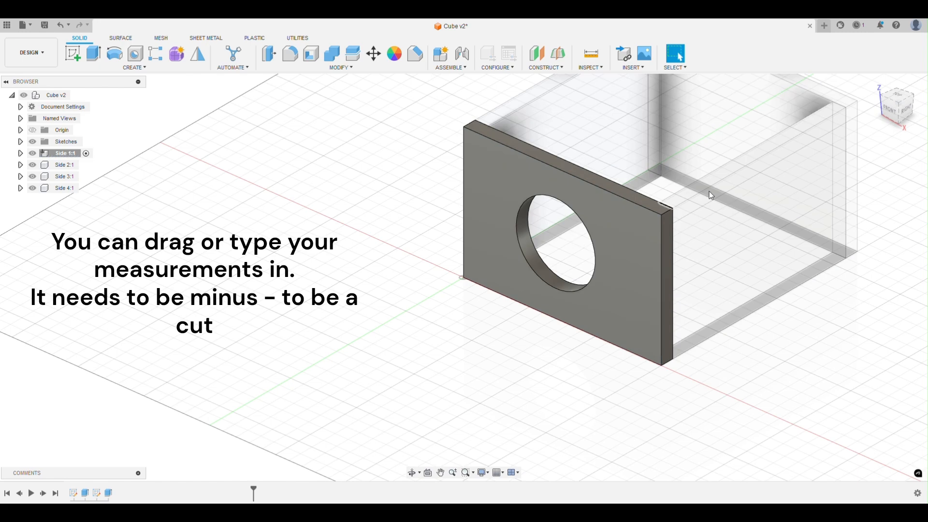
# - Activate the Side 2 component and start a sketch on its outer face
pyautogui.moveTo(906, 117); pyautogui.dragTo(895, 117)
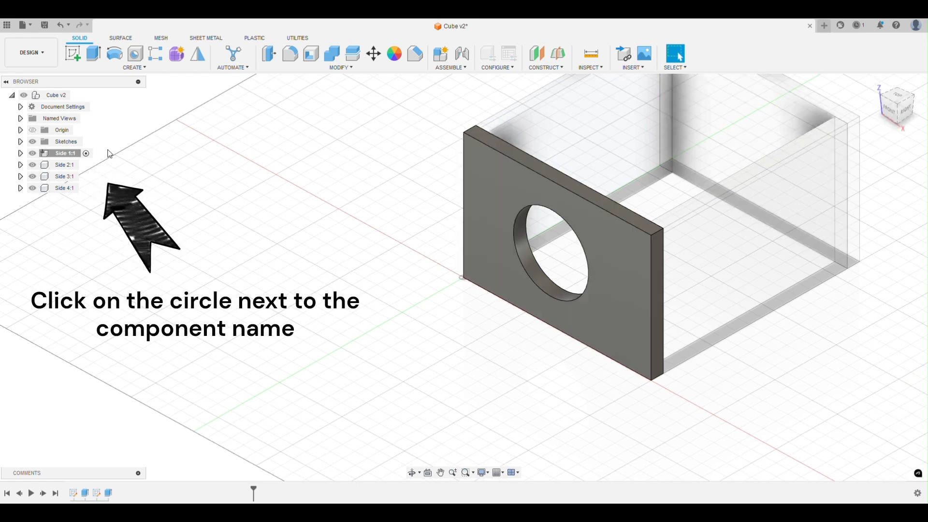
pyautogui.click(86, 165)
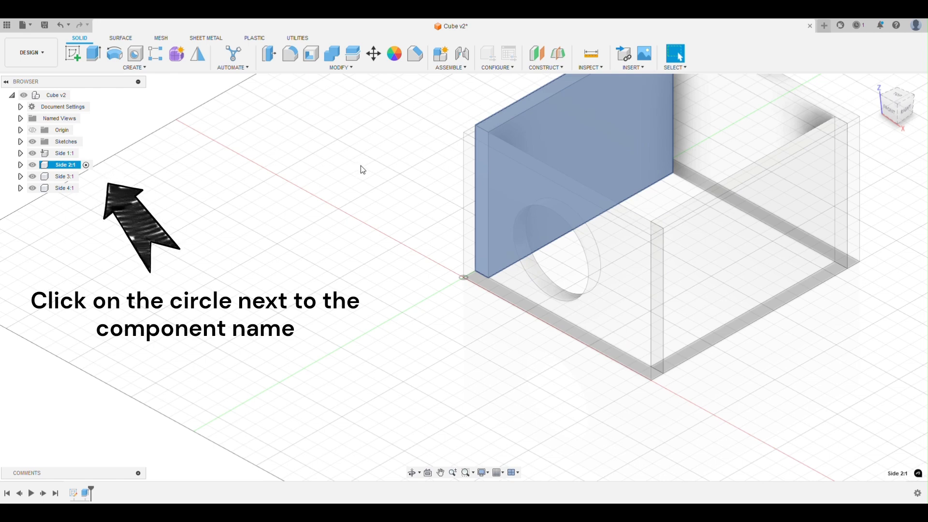
pyautogui.moveTo(907, 111)
pyautogui.mouseDown()
pyautogui.moveTo(831, 116)
pyautogui.moveTo(798, 95)
pyautogui.mouseUp()
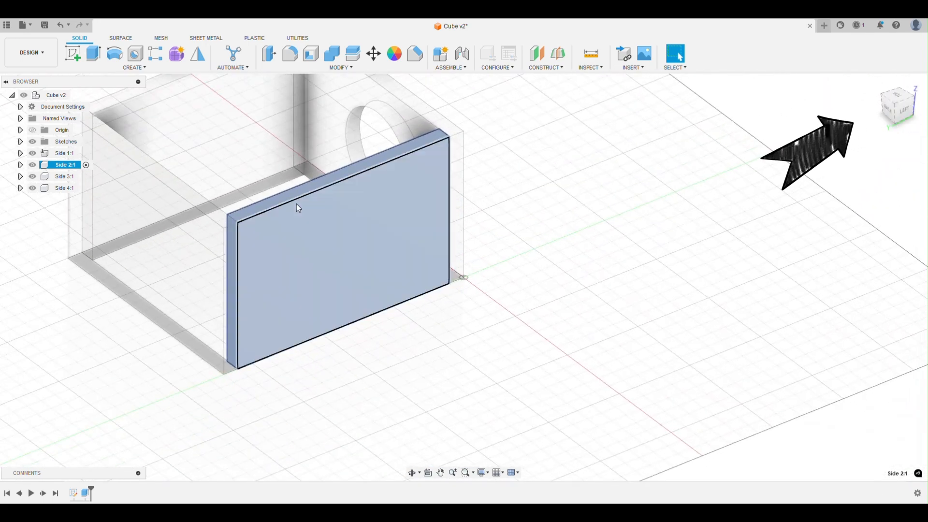
pyautogui.click(77, 57)
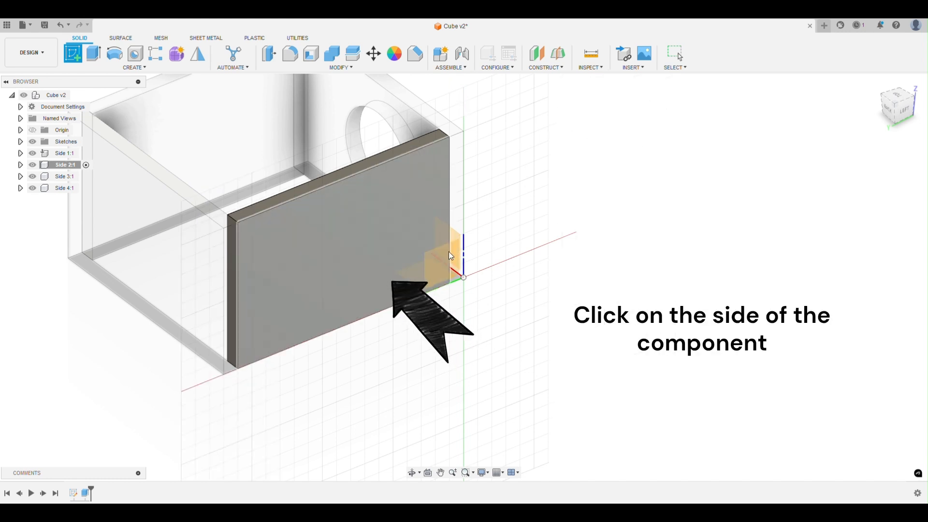
pyautogui.click(295, 235)
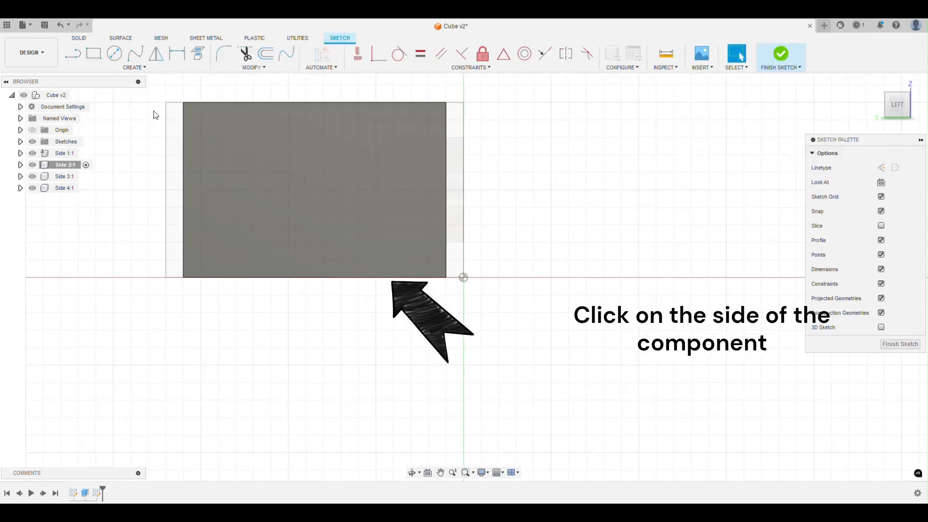
# - Draw a two-point rectangle about 82 mm wide near the middle of the Side 2 face
pyautogui.click(136, 68)
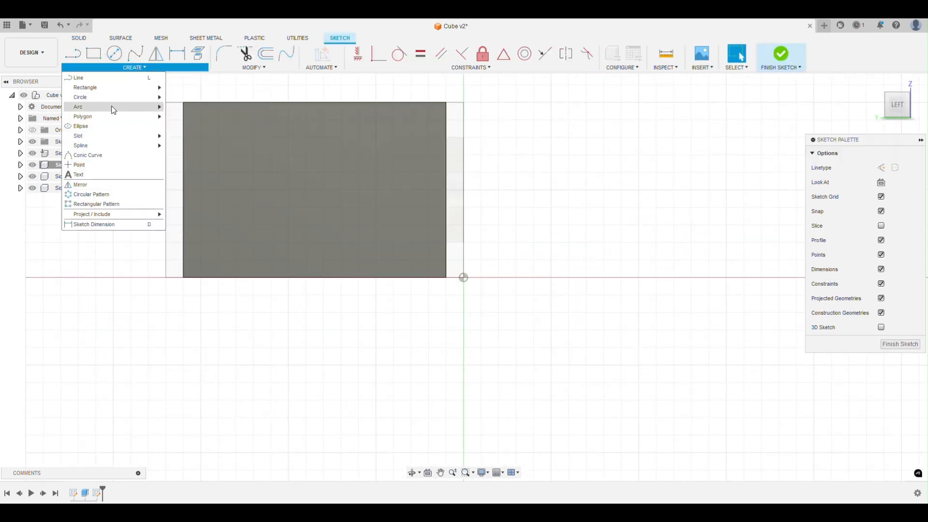
pyautogui.moveTo(112, 111)
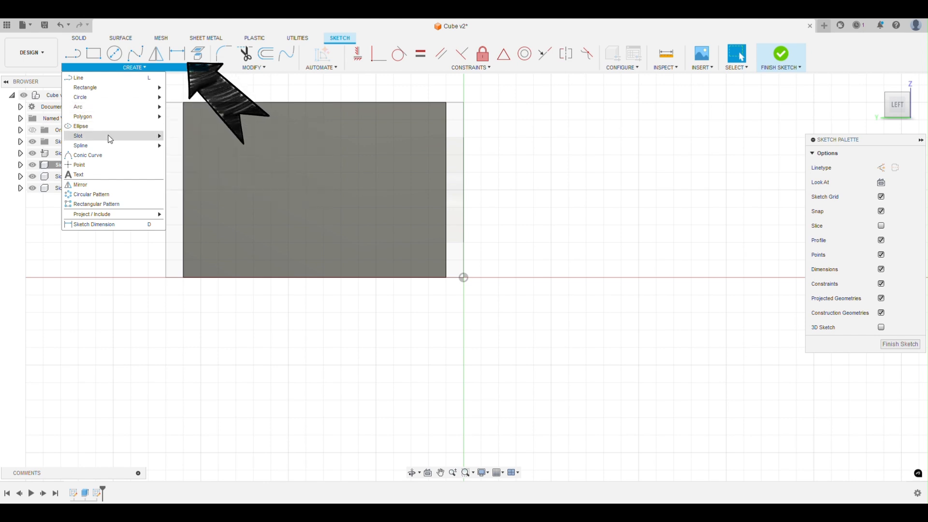
pyautogui.moveTo(109, 140)
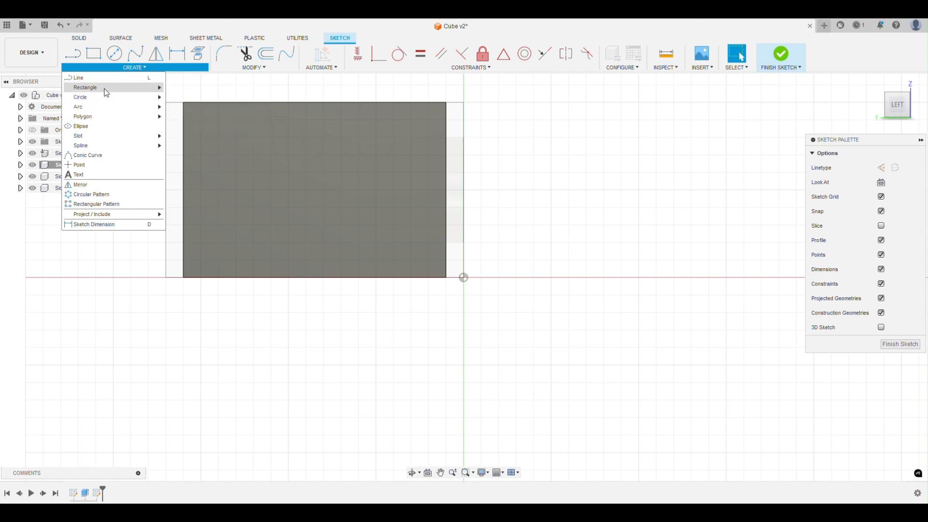
pyautogui.click(186, 88)
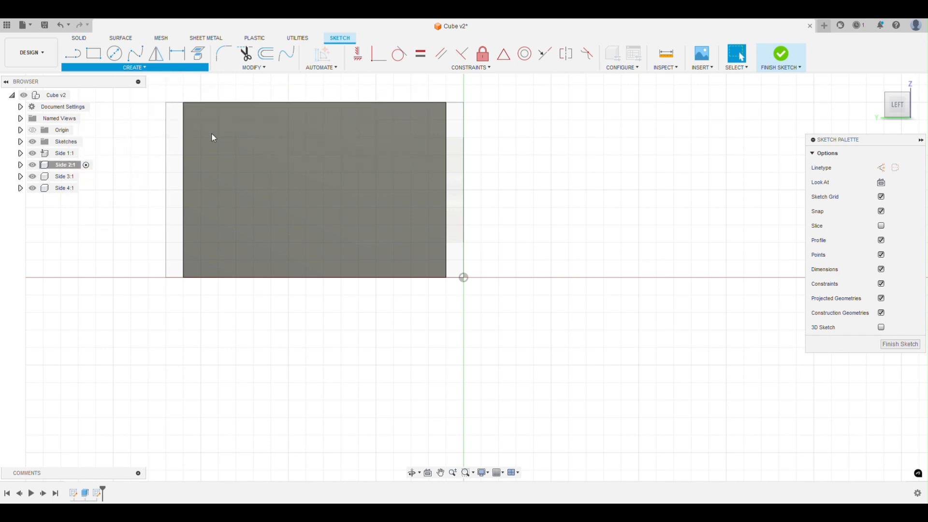
pyautogui.click(251, 159)
pyautogui.click(394, 225)
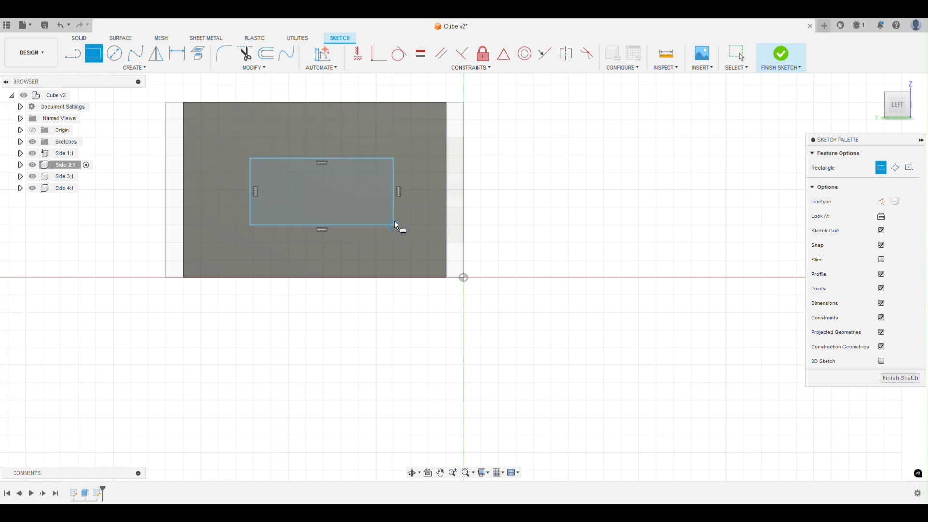
# - Dimension the rectangle's upper edge on Side 2 with a length of 80 mm
pyautogui.click(177, 53)
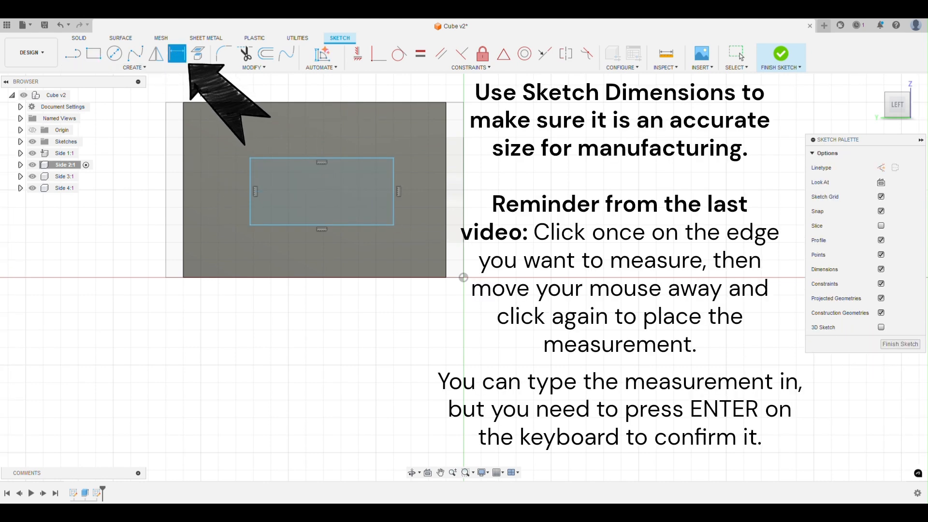
pyautogui.click(279, 159)
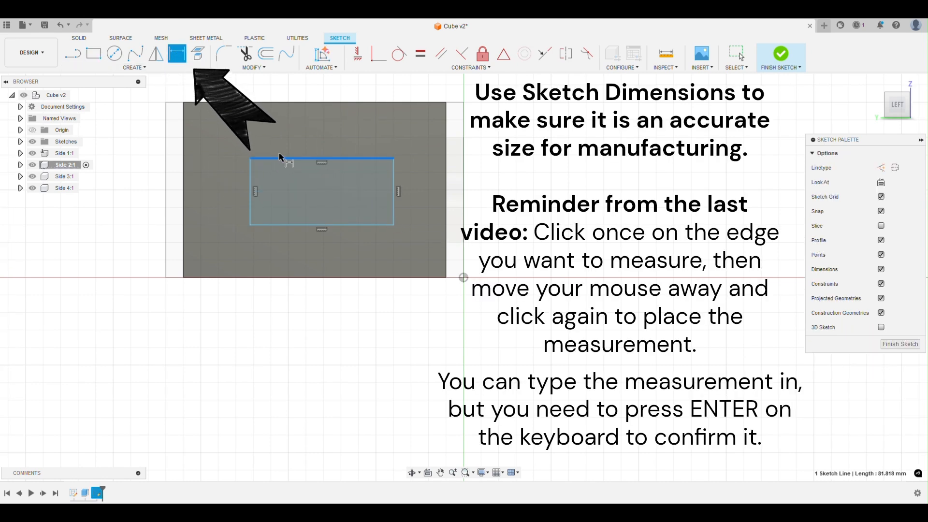
pyautogui.click(287, 124)
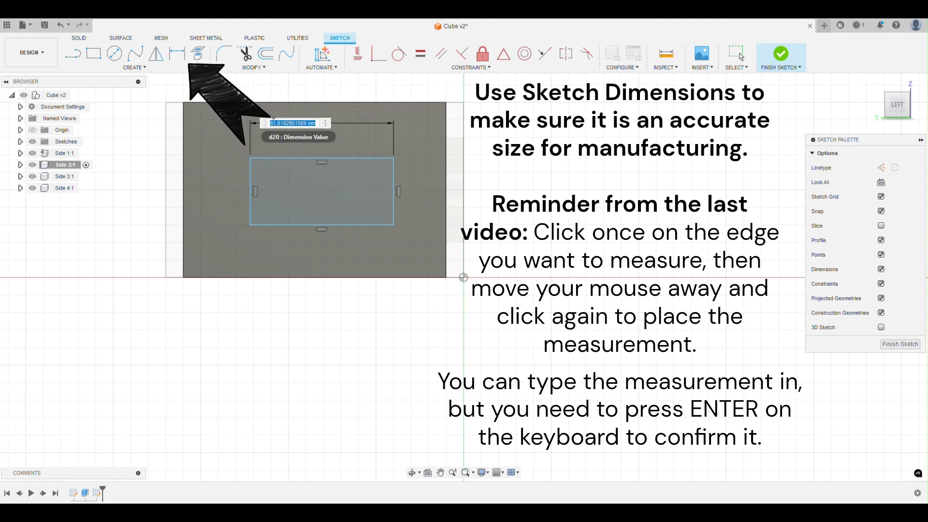
pyautogui.write('8')
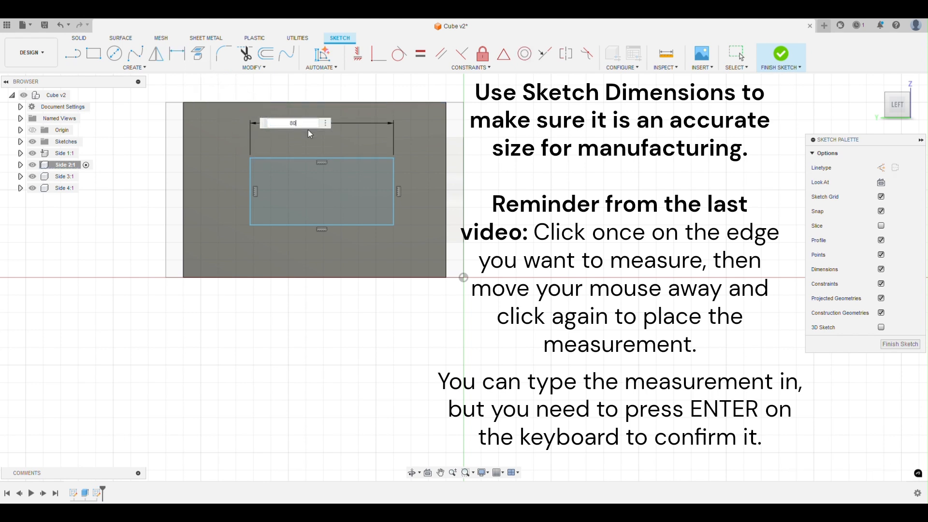
pyautogui.write('0')
pyautogui.press('Return')
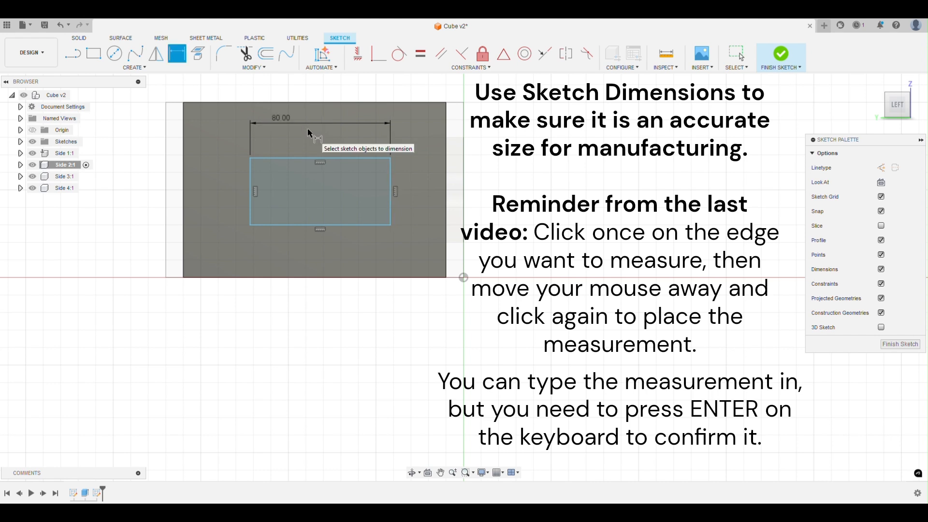
# - Dimension the rectangle's vertical edge on Side 2 with a height of 40 mm
pyautogui.click(250, 184)
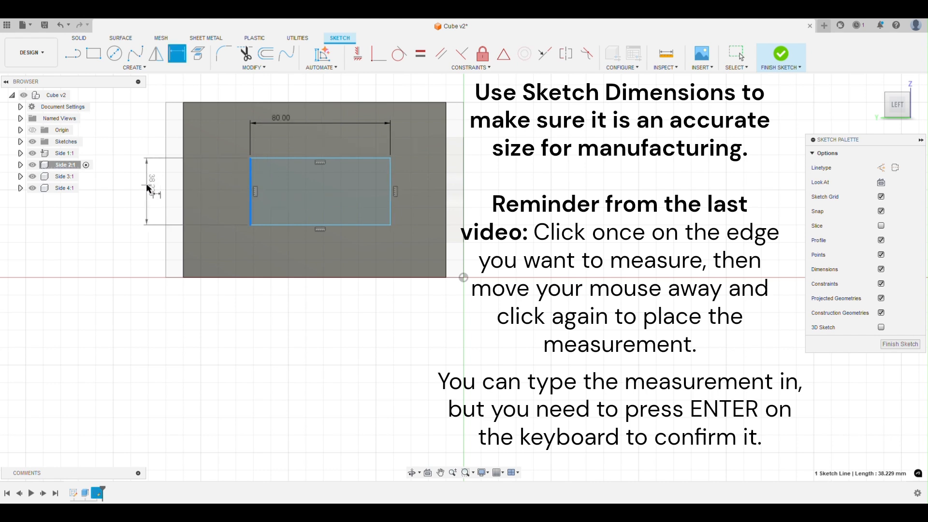
pyautogui.click(148, 188)
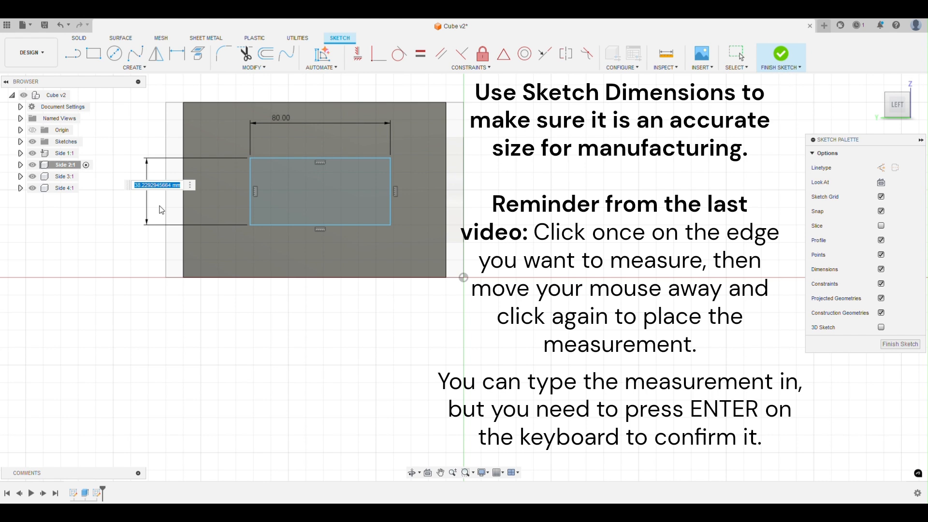
pyautogui.press('Return')
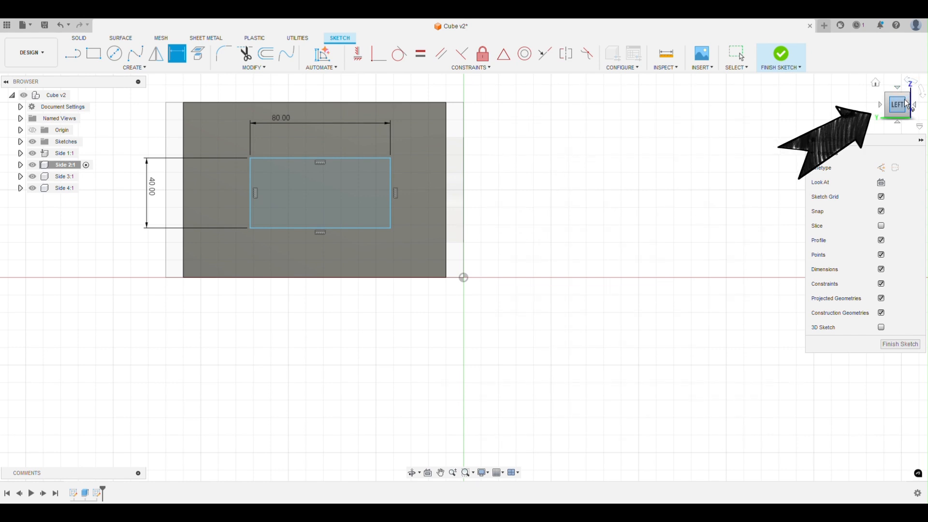
# - Extrude the rectangle profile by -10 mm as a cut through the Side 2 panel
pyautogui.moveTo(905, 102); pyautogui.dragTo(868, 119)
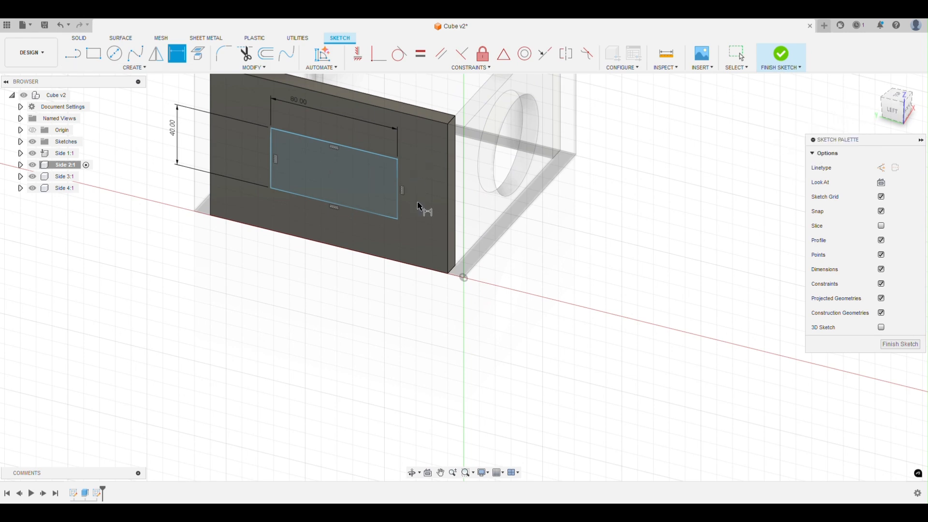
pyautogui.click(81, 42)
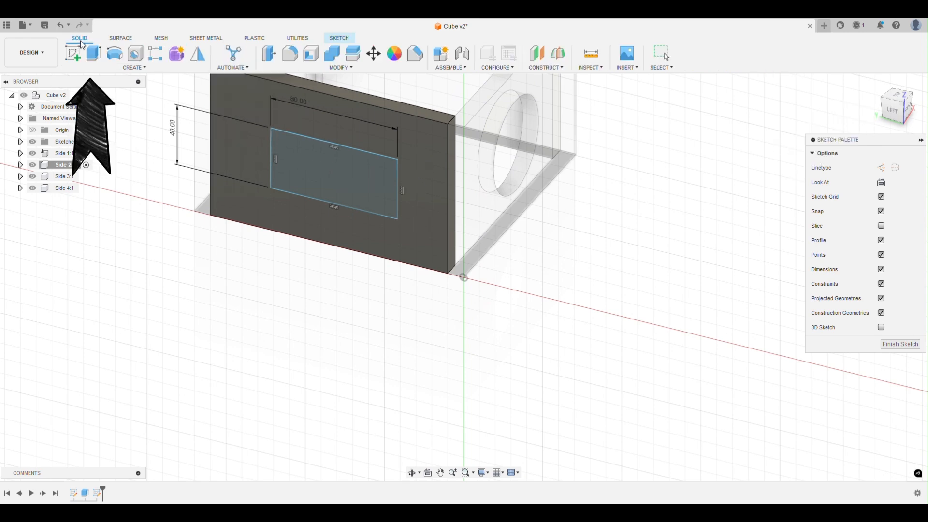
pyautogui.click(91, 57)
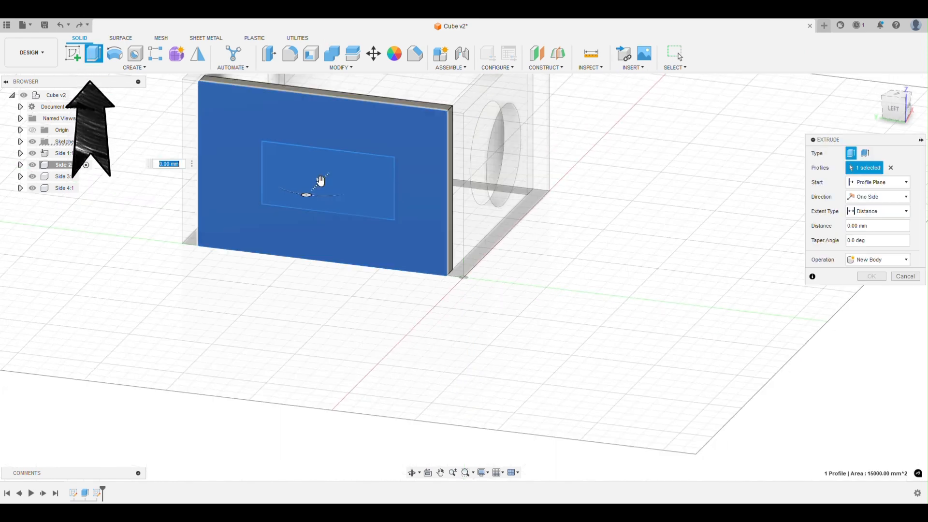
pyautogui.click(320, 182)
pyautogui.click(320, 185)
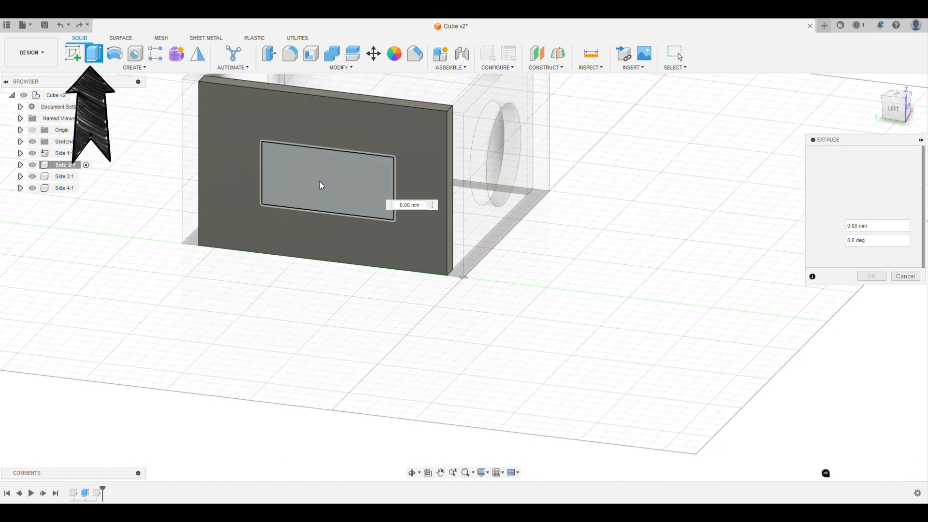
pyautogui.write('-1')
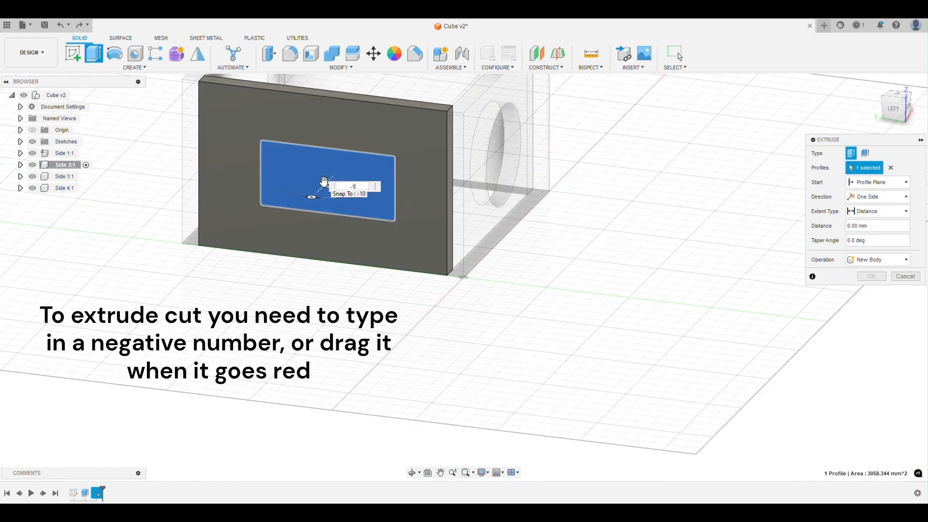
pyautogui.write('0')
pyautogui.press('Return')
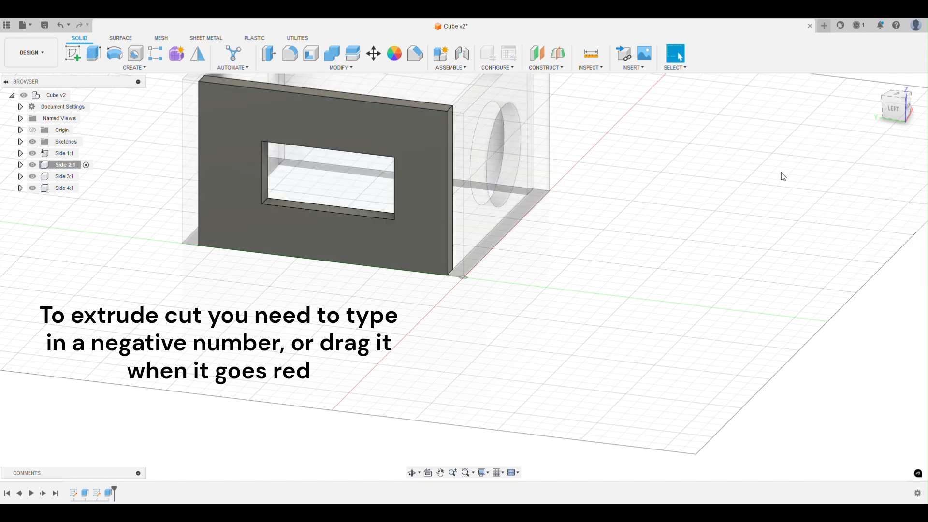
# - Activate the Side 3 component and start a sketch on its outer face
pyautogui.moveTo(902, 115); pyautogui.dragTo(781, 107)
pyautogui.moveTo(675, 114); pyautogui.dragTo(683, 110)
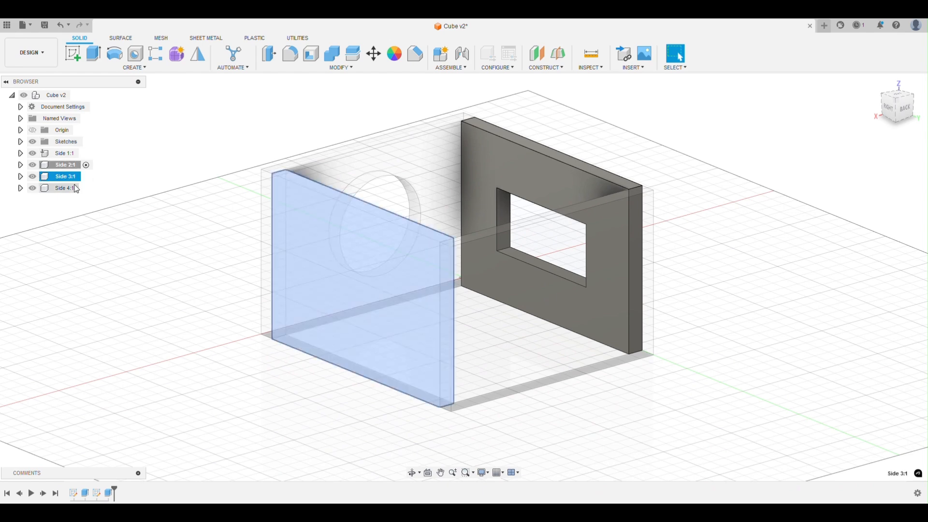
pyautogui.click(88, 177)
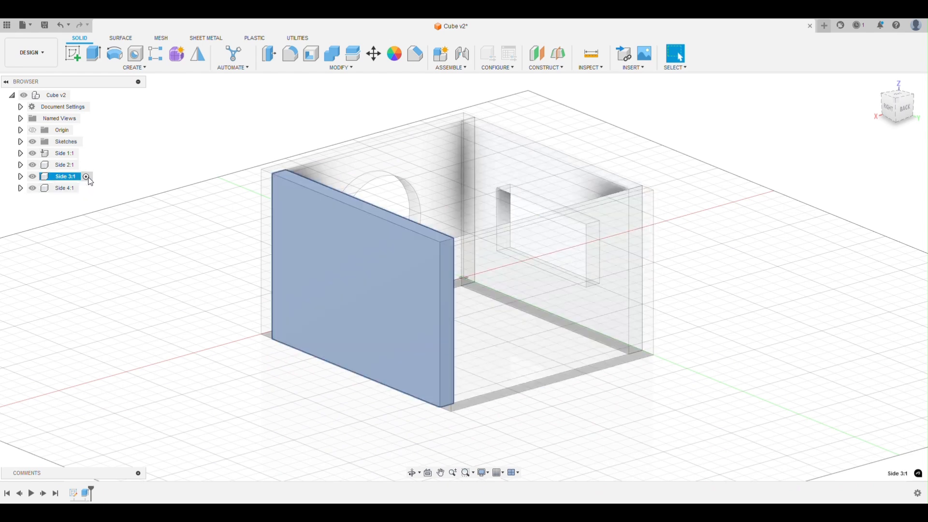
pyautogui.click(73, 54)
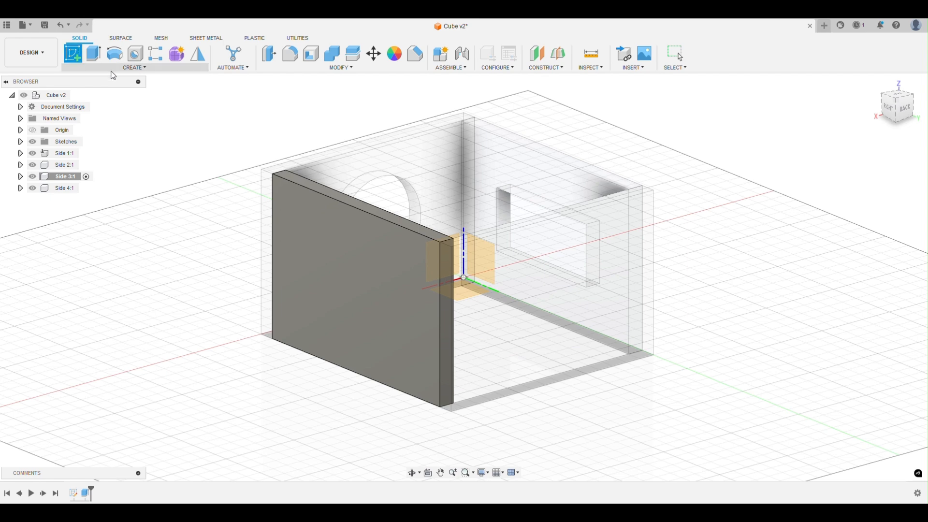
pyautogui.click(380, 292)
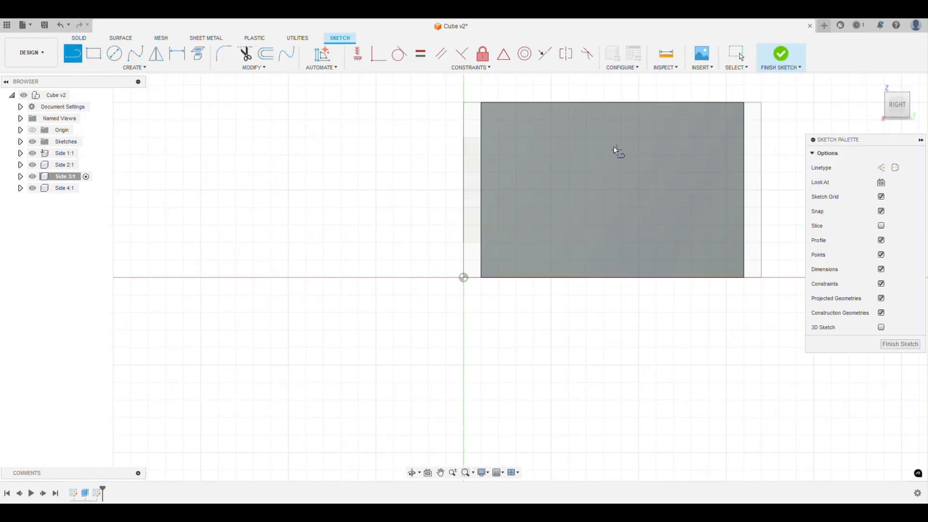
# - Draw a closed, freehand five-pointed star from ten connected lines near the middle of the Side 3 face
pyautogui.click(610, 140)
pyautogui.click(588, 168)
pyautogui.click(541, 169)
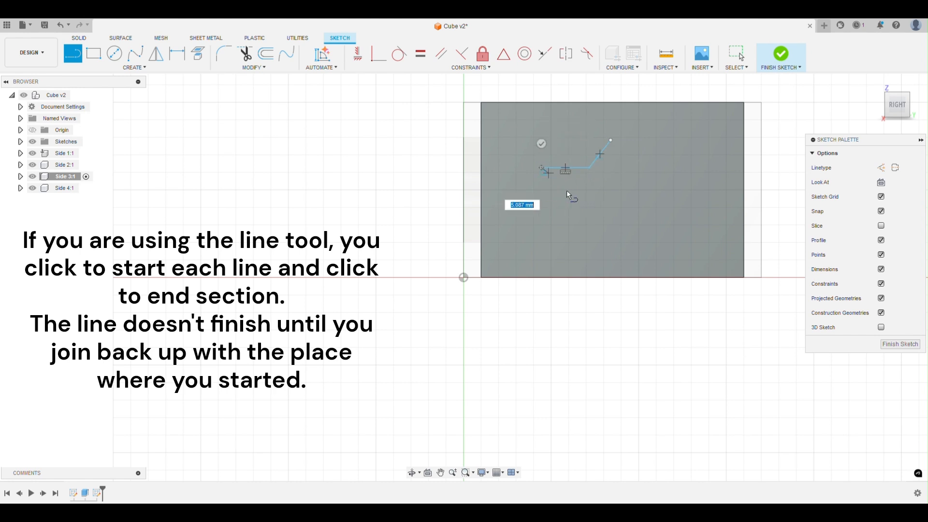
pyautogui.click(578, 195)
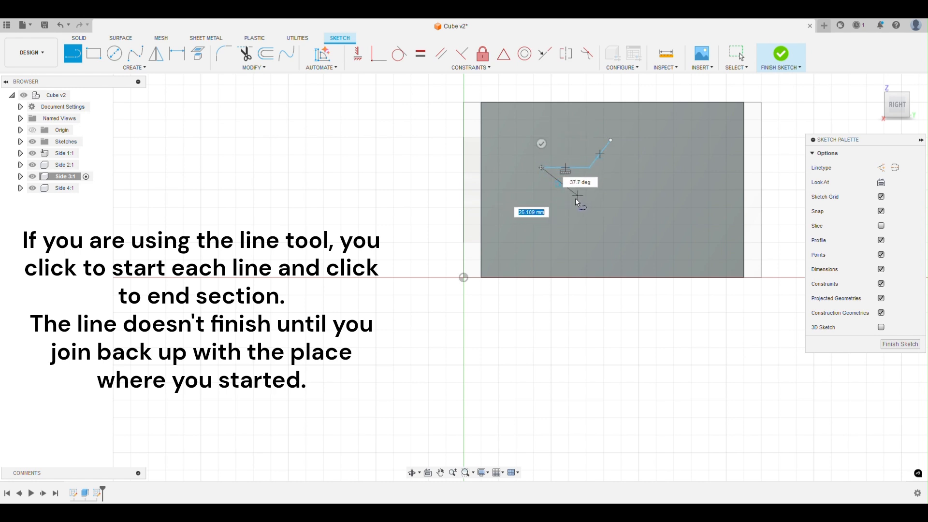
pyautogui.click(560, 236)
pyautogui.click(608, 204)
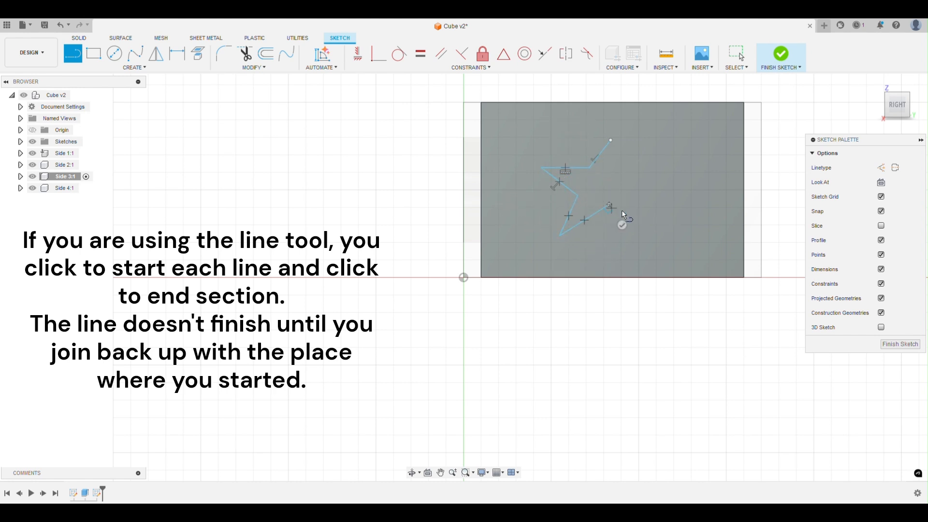
pyautogui.click(645, 240)
pyautogui.click(637, 186)
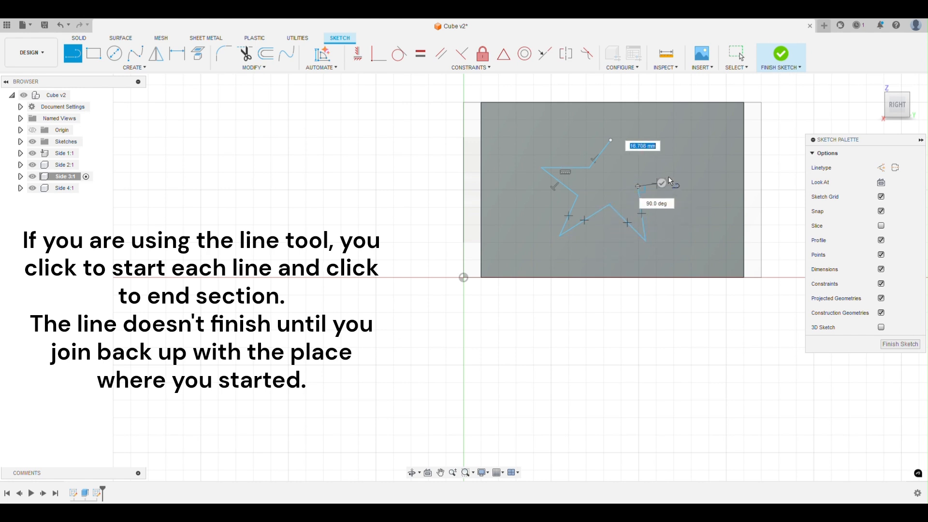
pyautogui.click(627, 165)
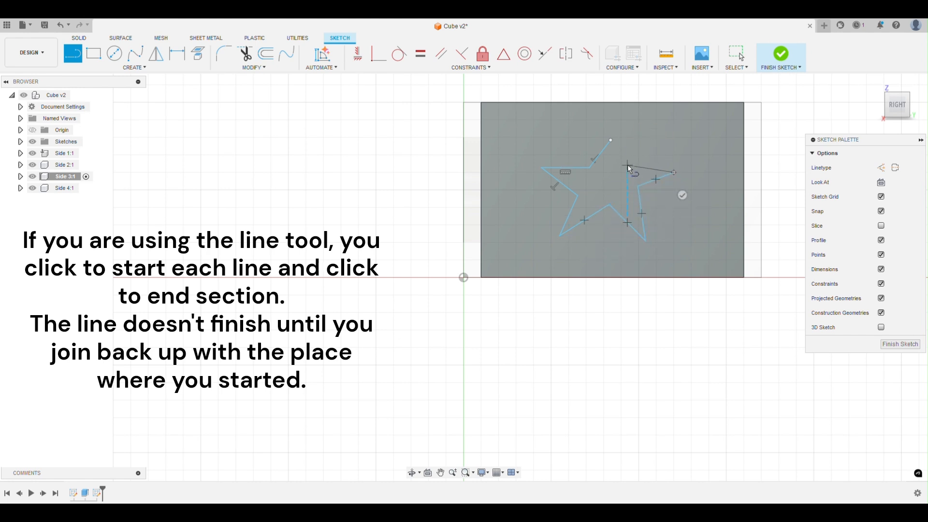
pyautogui.click(607, 140)
# - Extrude the star profile by -10 mm as a cut through the Side 3 panel
pyautogui.click(82, 42)
pyautogui.click(103, 63)
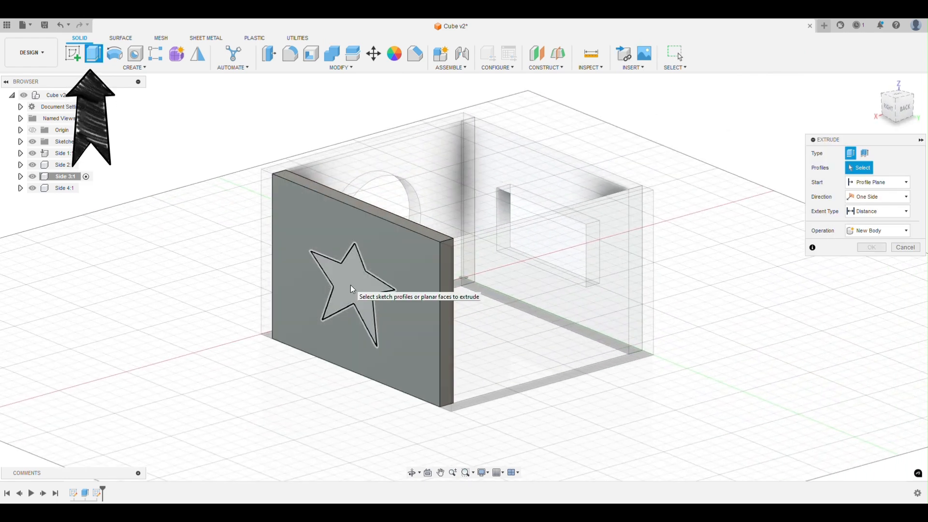
pyautogui.click(351, 287)
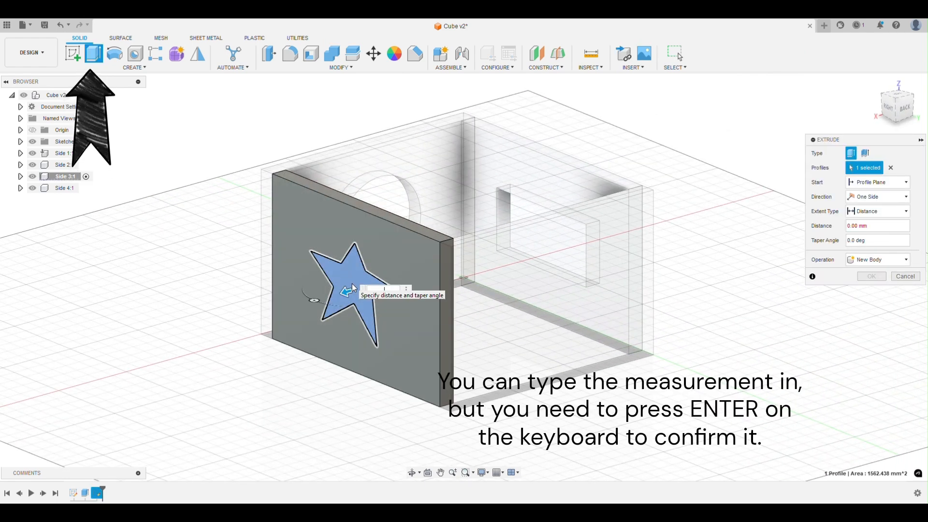
pyautogui.write('-10')
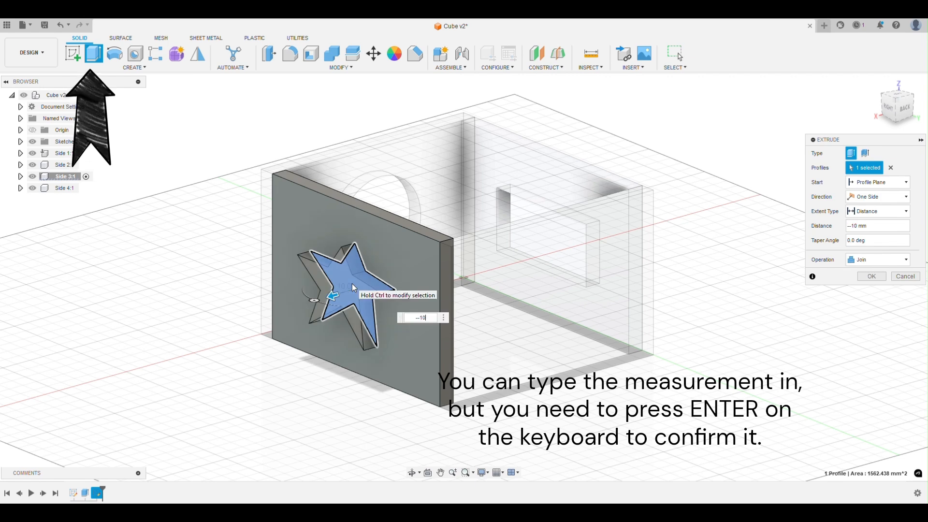
pyautogui.press('BackSpace')
pyautogui.write('0')
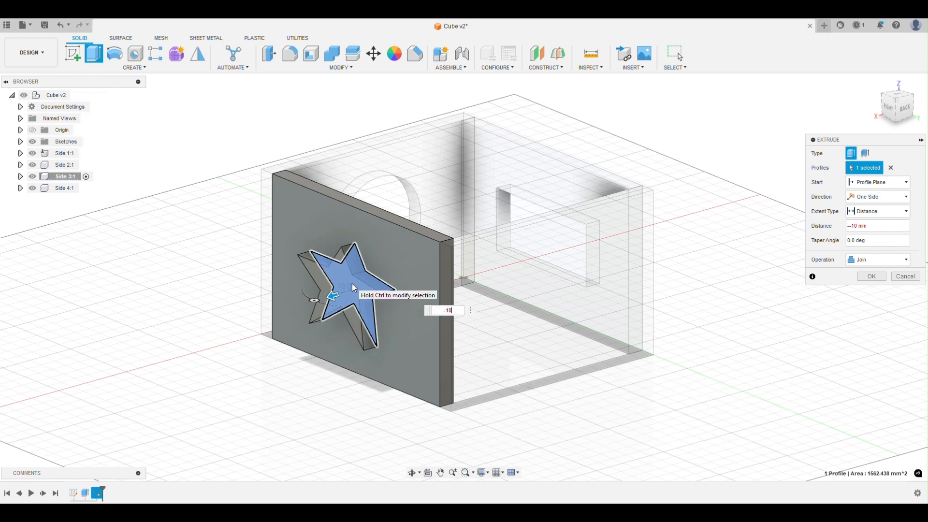
pyautogui.press('Return')
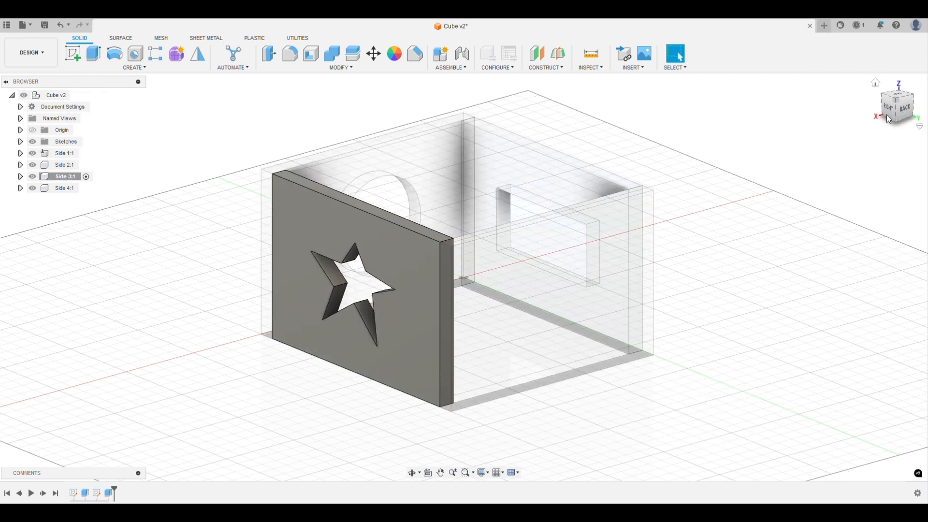
# - Activate the Side 4 component and start a sketch on its outer face
pyautogui.moveTo(893, 114)
pyautogui.mouseDown()
pyautogui.moveTo(906, 103)
pyautogui.moveTo(889, 131)
pyautogui.moveTo(857, 140)
pyautogui.moveTo(838, 128)
pyautogui.moveTo(826, 144)
pyautogui.moveTo(840, 129)
pyautogui.mouseUp()
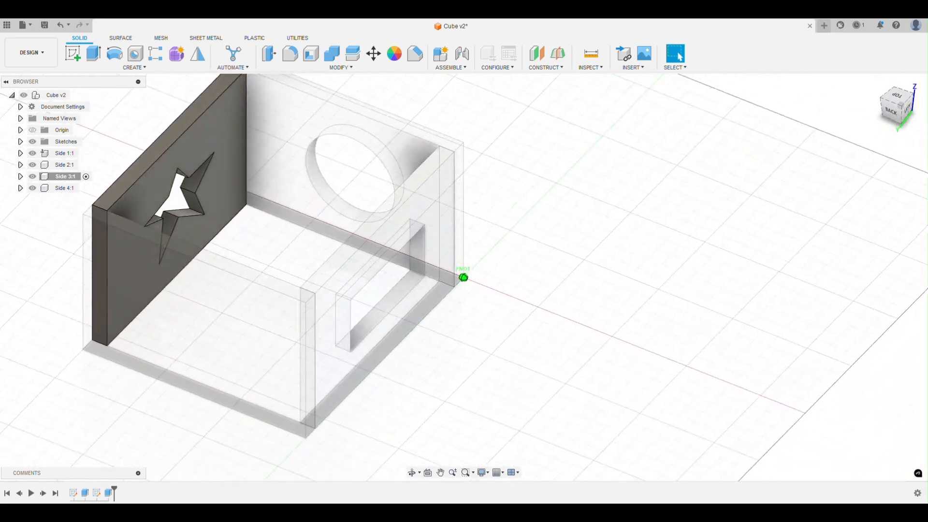
pyautogui.click(63, 188)
pyautogui.click(86, 188)
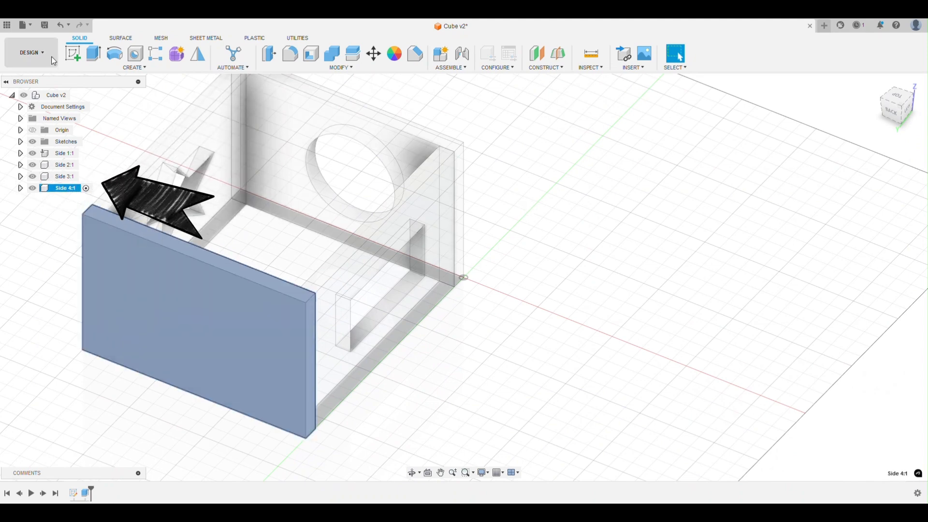
pyautogui.click(77, 51)
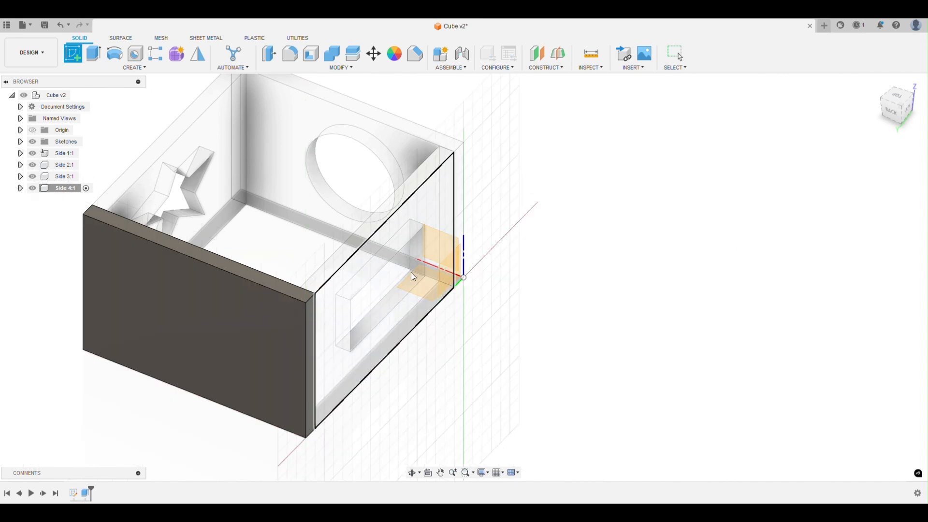
pyautogui.click(175, 342)
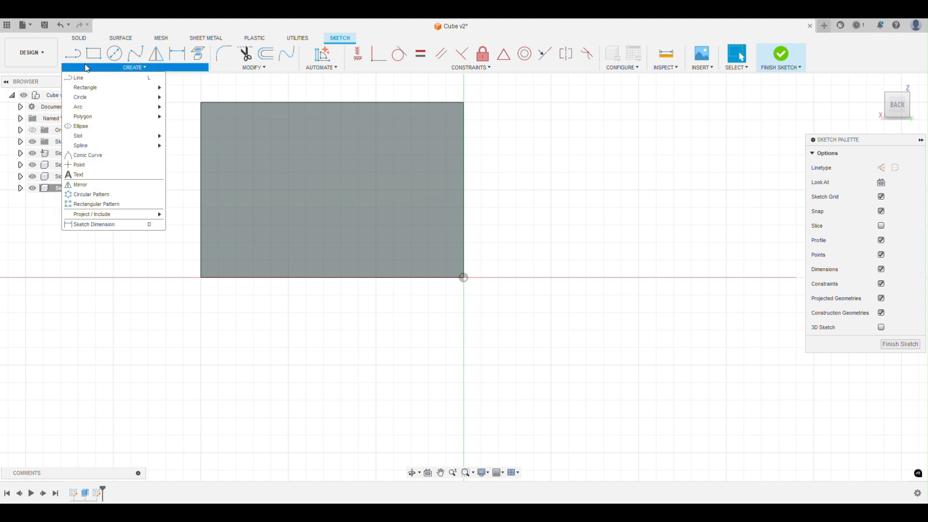
# - Draw a closed triangle from three lines on the Side 4 face, with a horizontal base about 60 mm wide
pyautogui.click(74, 61)
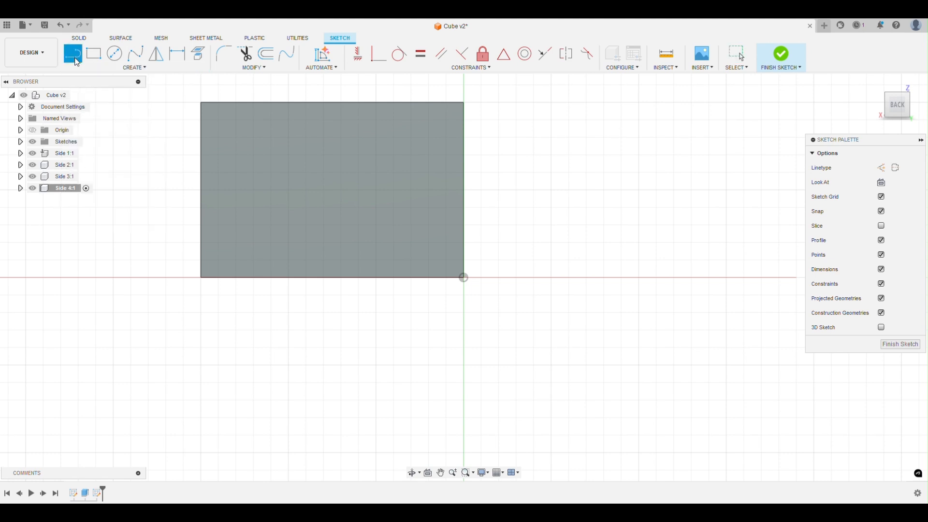
pyautogui.click(324, 137)
pyautogui.click(271, 225)
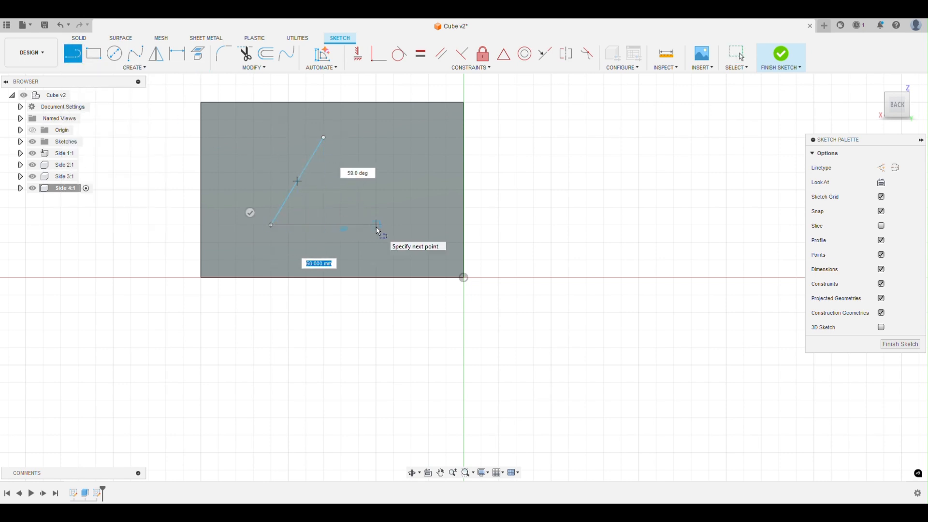
pyautogui.click(378, 225)
pyautogui.click(324, 138)
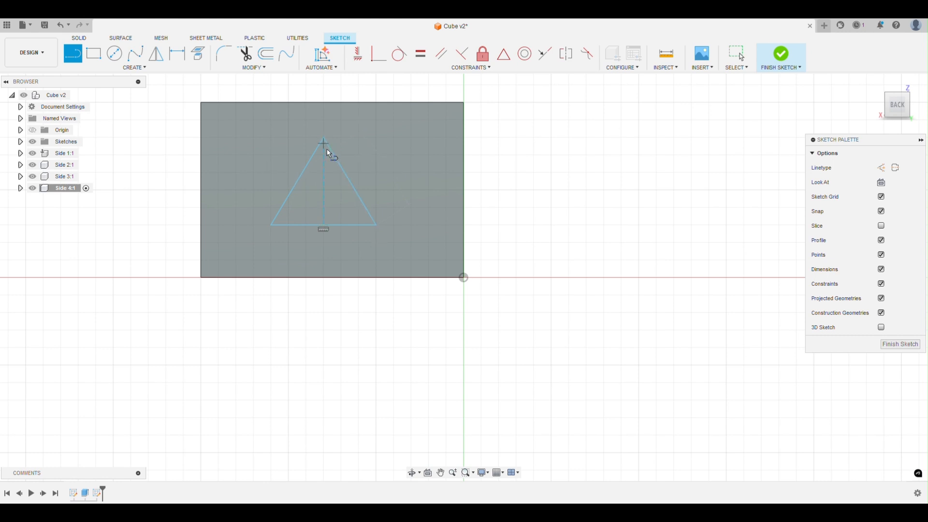
# - Extrude the triangle profile by -10 mm as a cut through the Side 4 panel
pyautogui.click(900, 106)
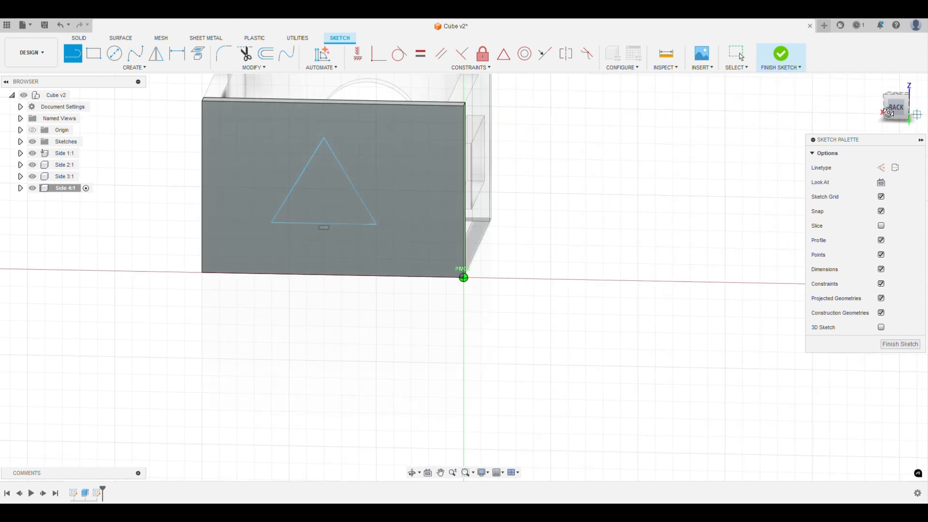
pyautogui.click(80, 39)
pyautogui.click(93, 53)
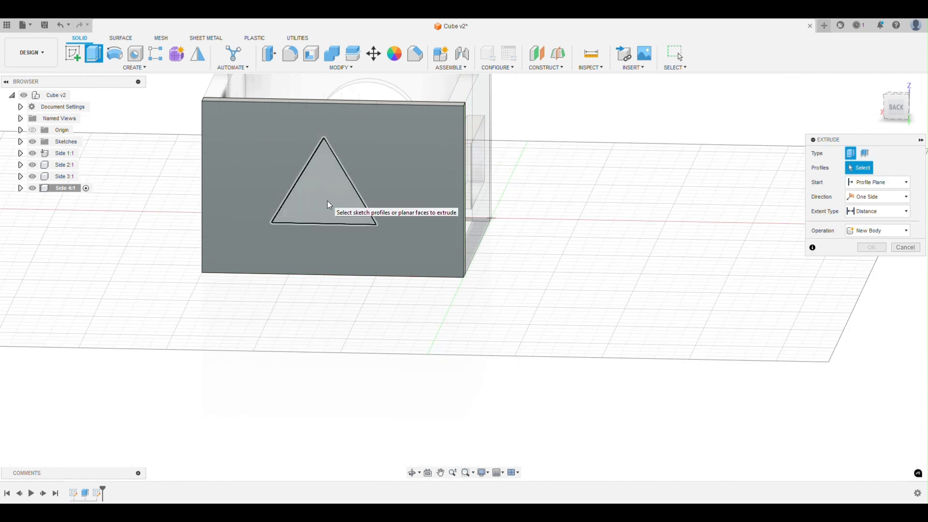
pyautogui.click(324, 194)
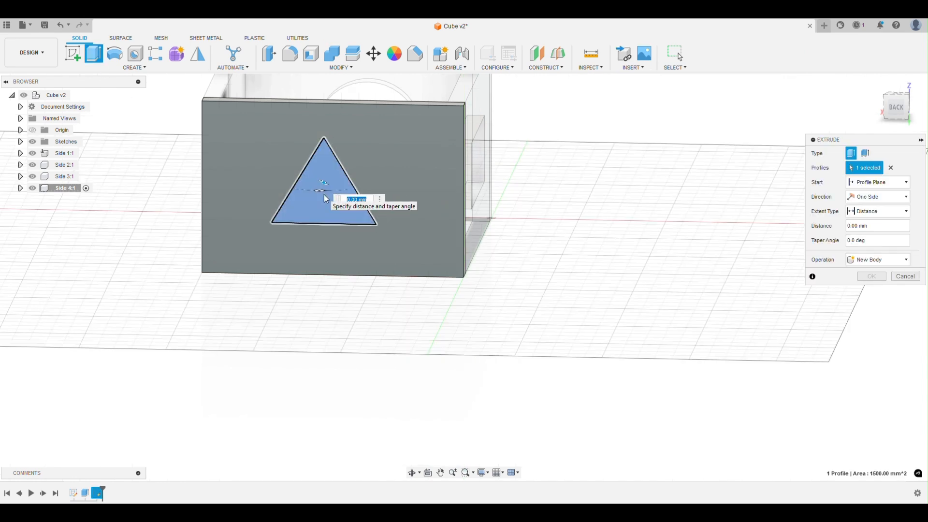
pyautogui.write('-10')
pyautogui.press('Return')
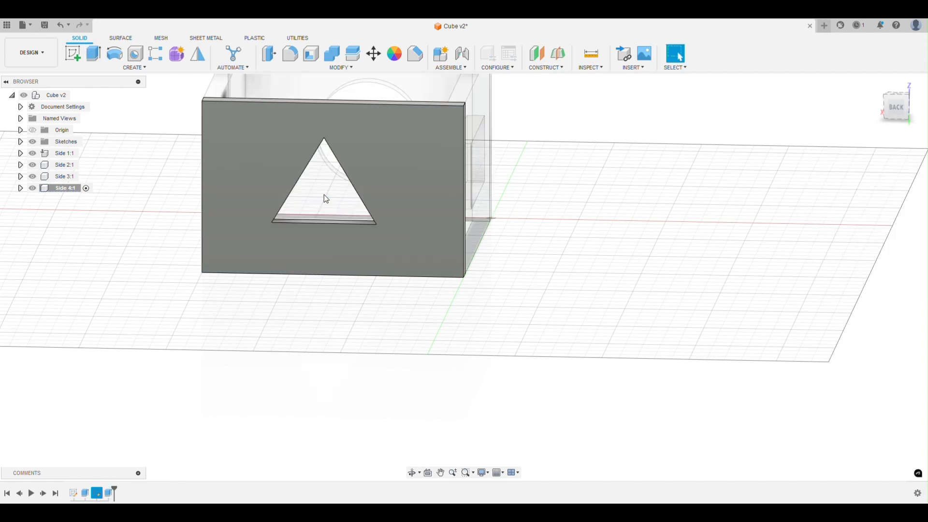
# - Activate the top-level Cube component so that the whole box is the active assembly
pyautogui.moveTo(901, 111)
pyautogui.mouseDown()
pyautogui.moveTo(865, 137)
pyautogui.moveTo(807, 109)
pyautogui.moveTo(773, 135)
pyautogui.moveTo(174, 93)
pyautogui.mouseUp()
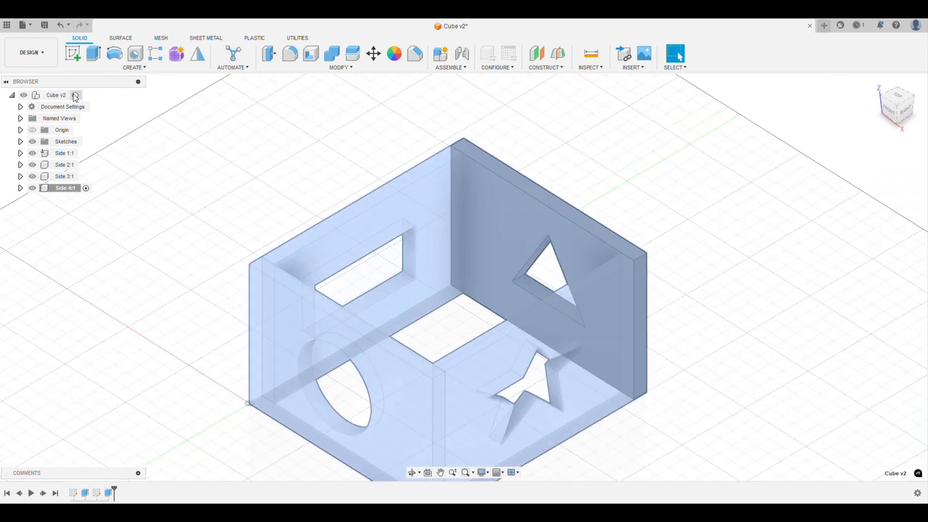
pyautogui.click(78, 96)
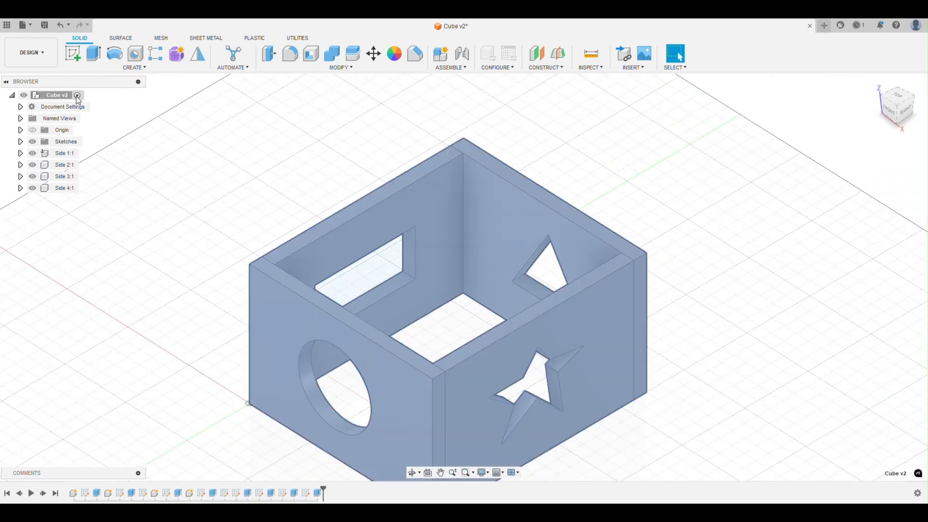
pyautogui.click(899, 117)
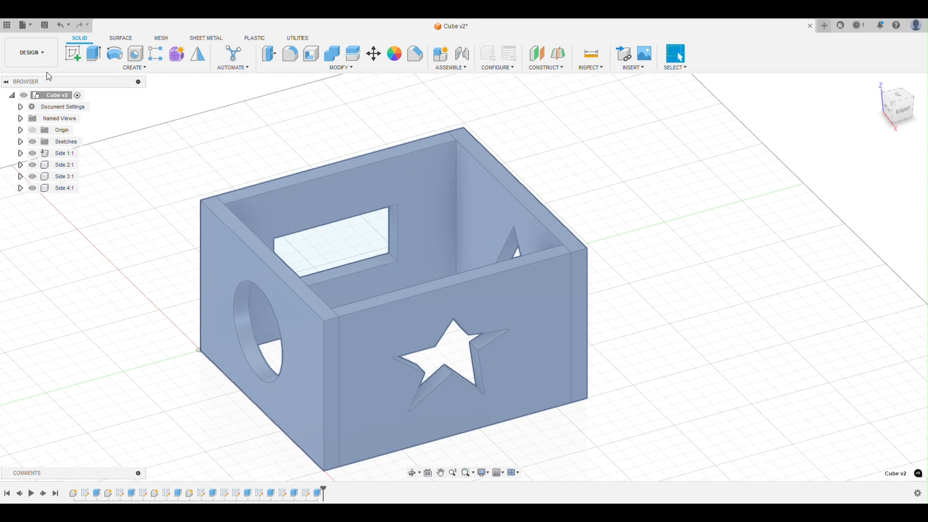
# - Save the design as a new version with the description "User Saved"
pyautogui.click(45, 24)
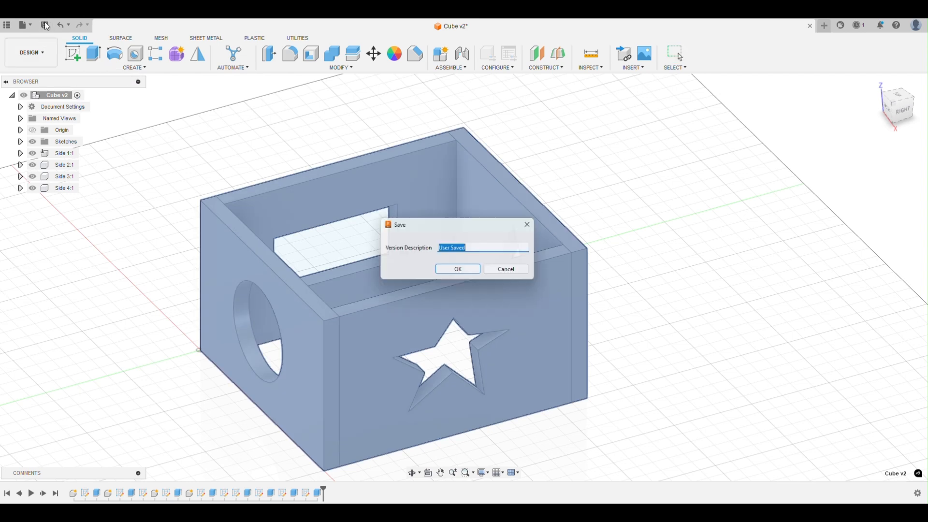
pyautogui.click(440, 271)
pyautogui.click(901, 109)
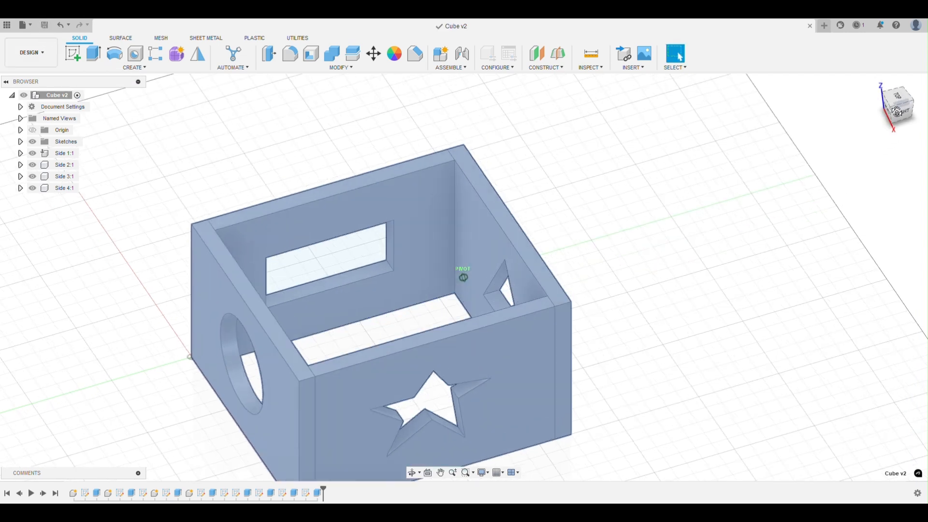